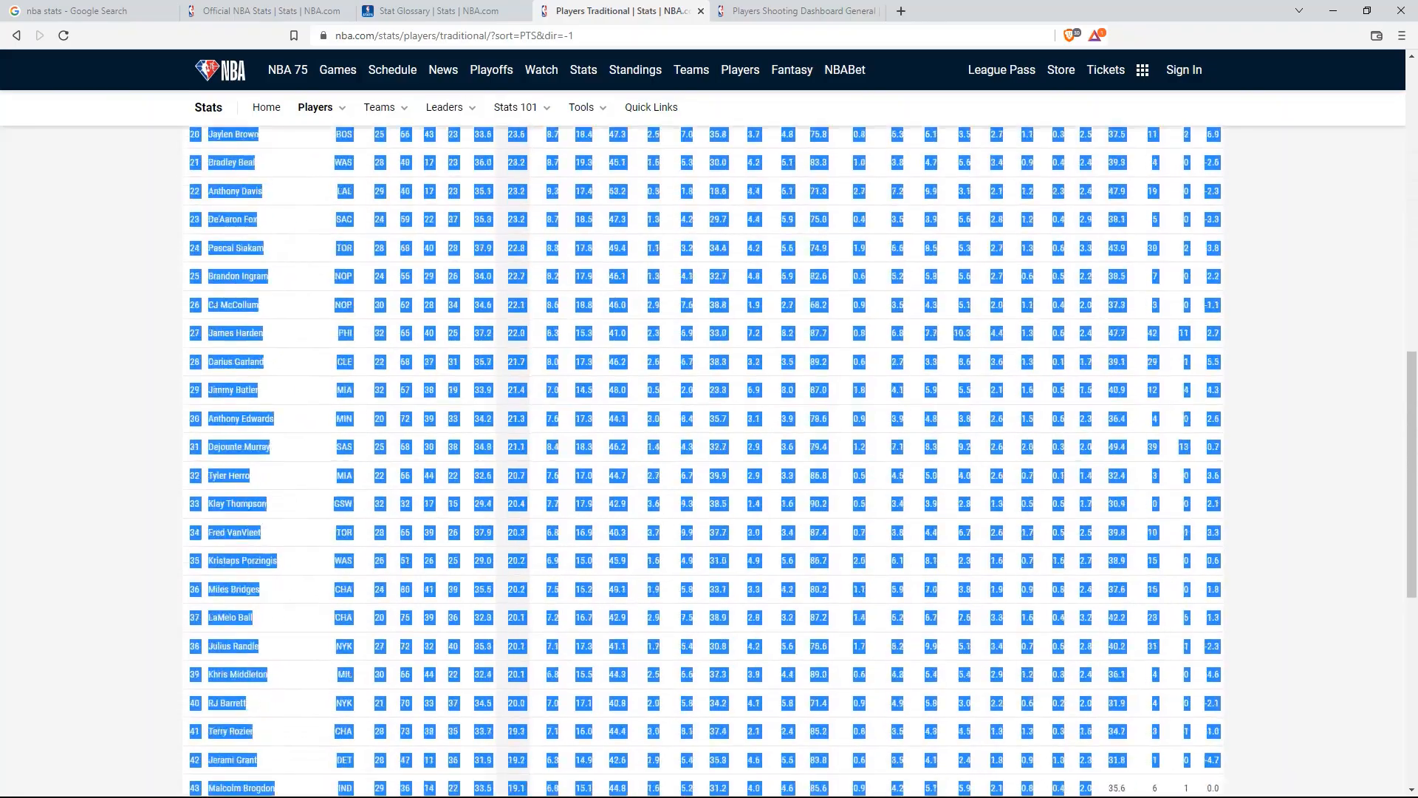
Paste the copied NBA player statistics into the blank sheet starting at cell A3, matching the destination formatting
right_click(39, 208)
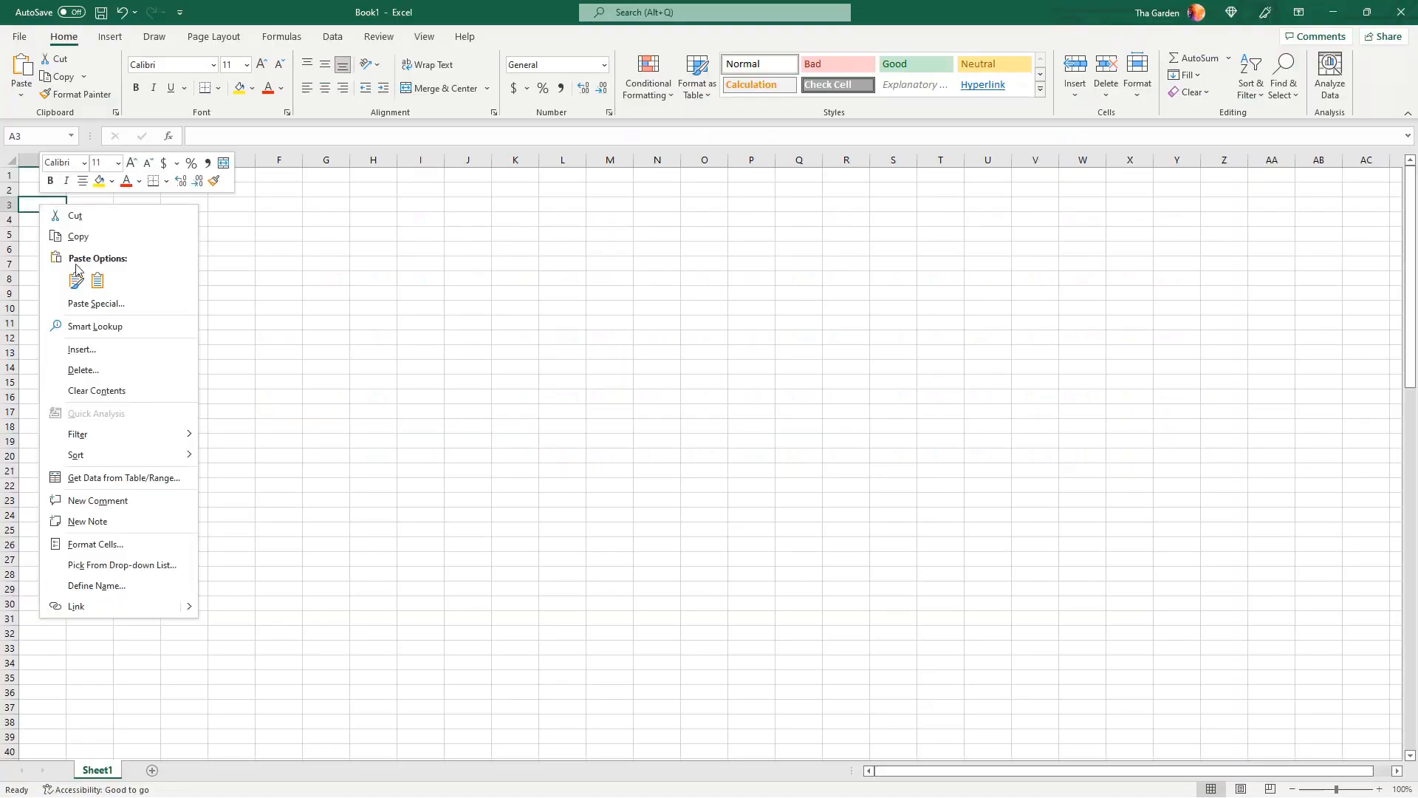
left_click(98, 281)
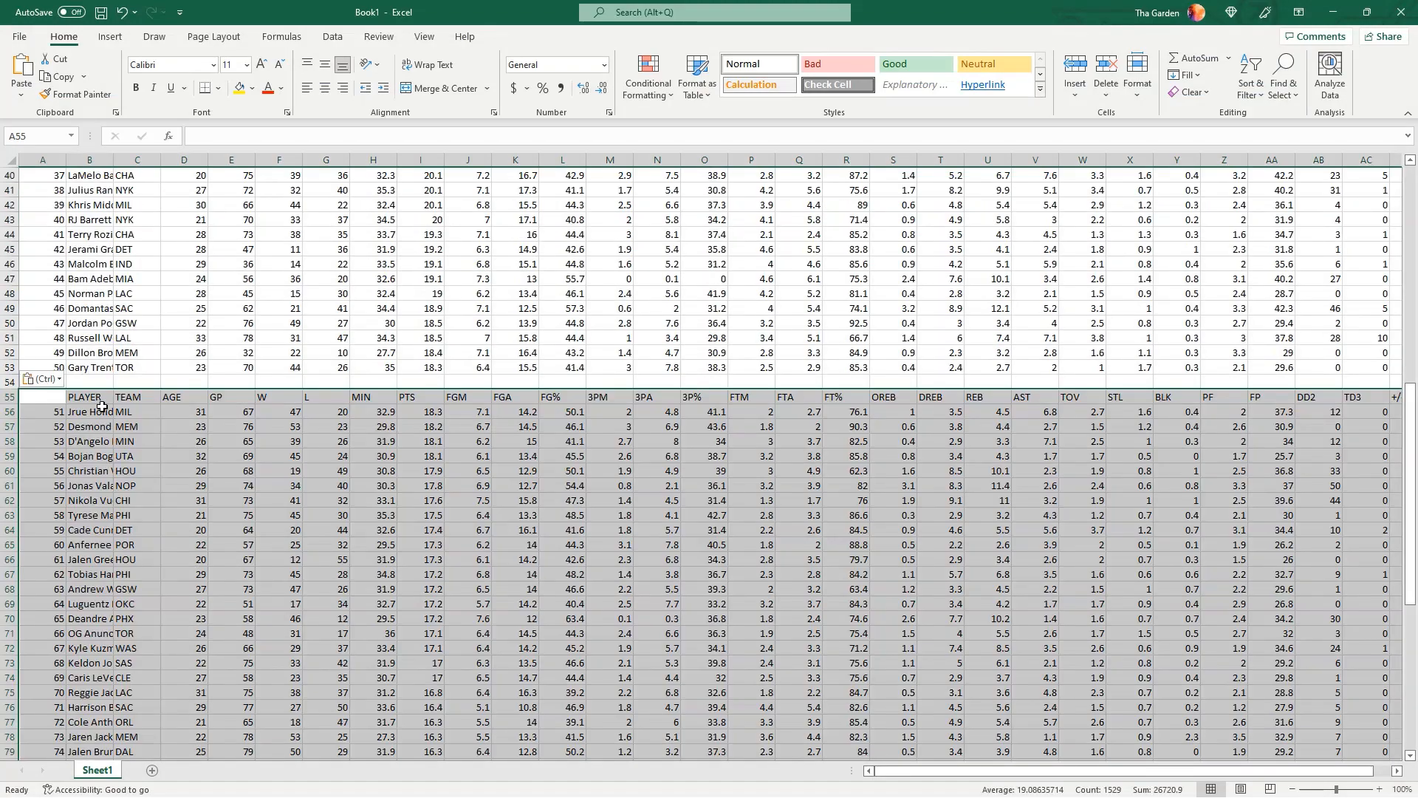
Examine the rank numbers of both pasted player blocks to check that the list continues through every row
left_click(101, 411)
scroll(99, 451, "up", 13)
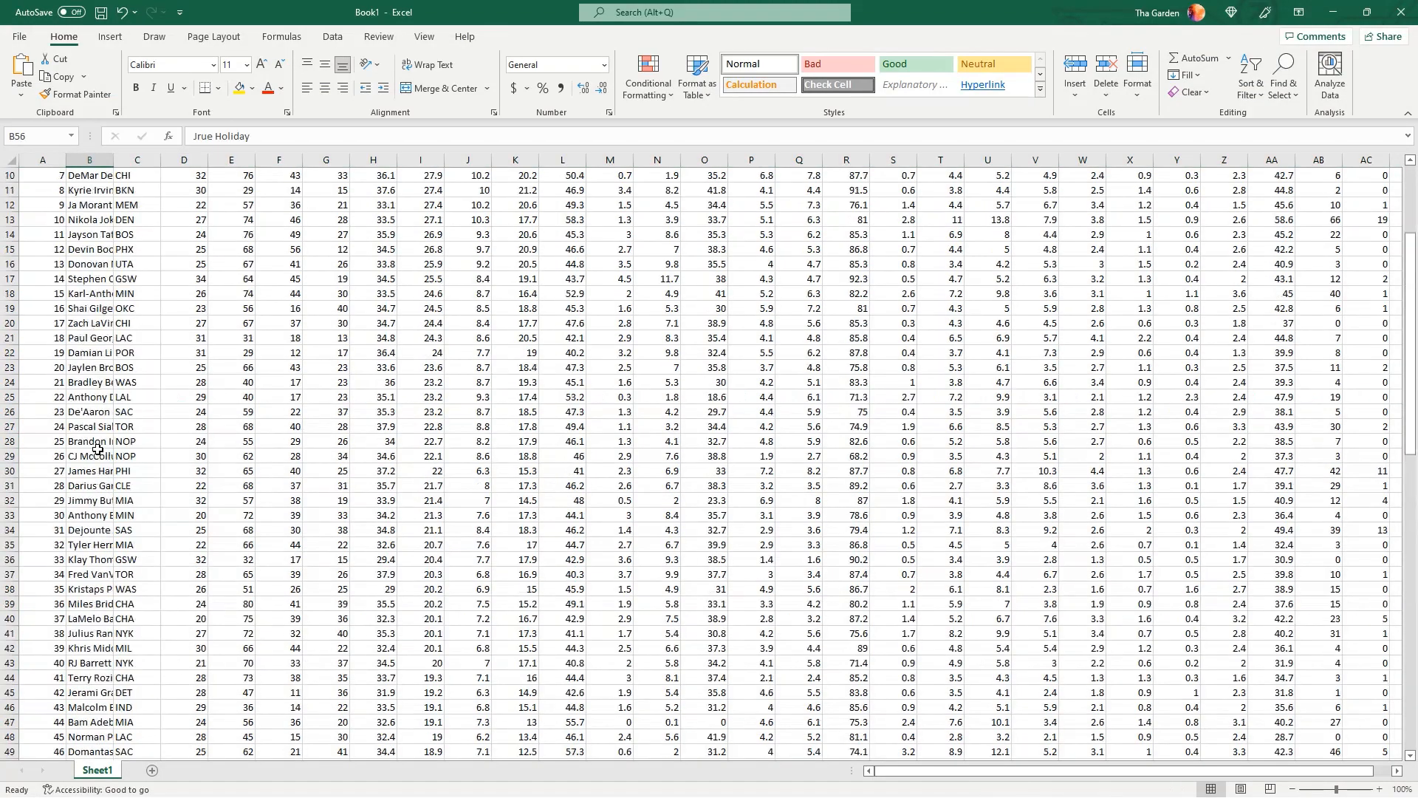
left_click_drag(51, 219, 45, 740)
scroll(130, 440, "down", 6)
scroll(130, 440, "down", 3)
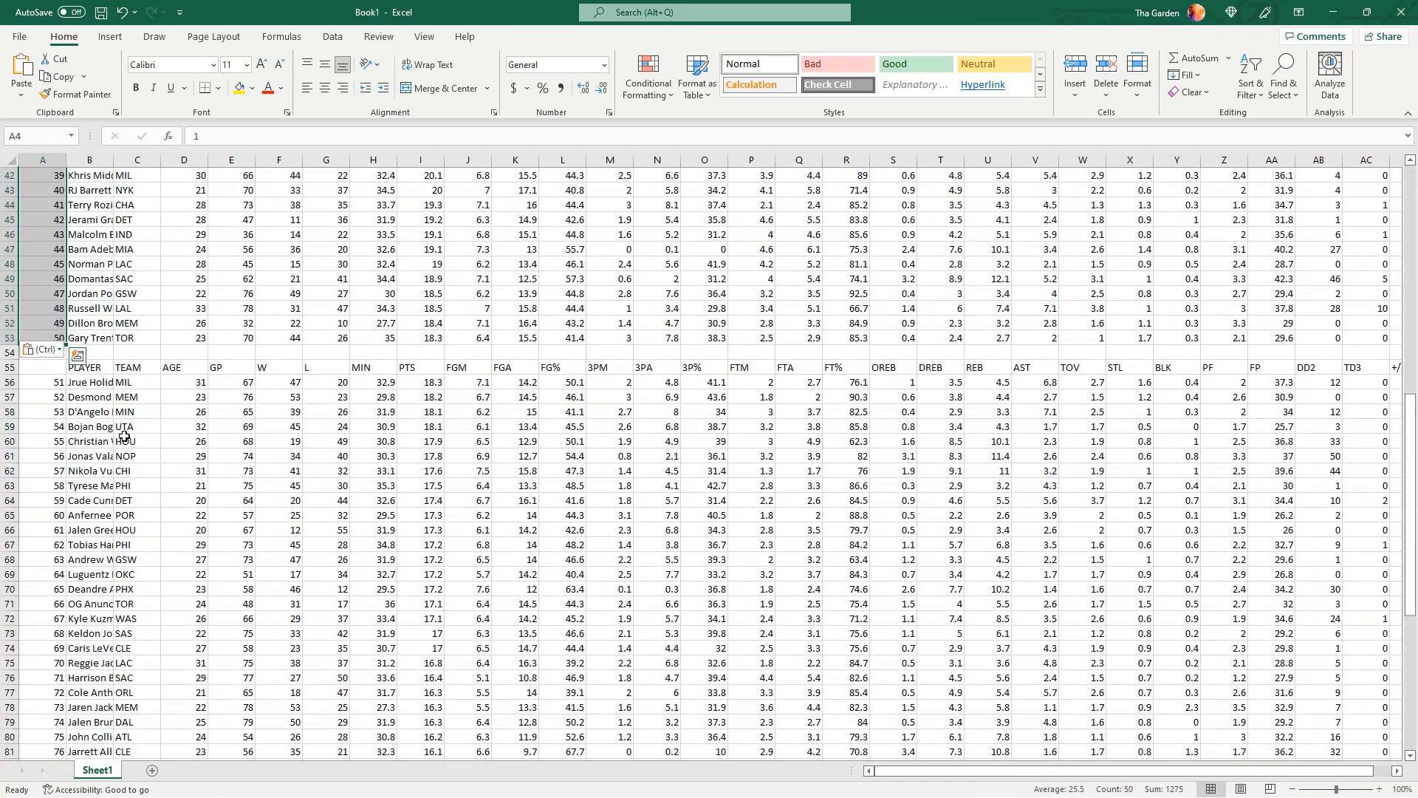
left_click_drag(59, 382, 35, 662)
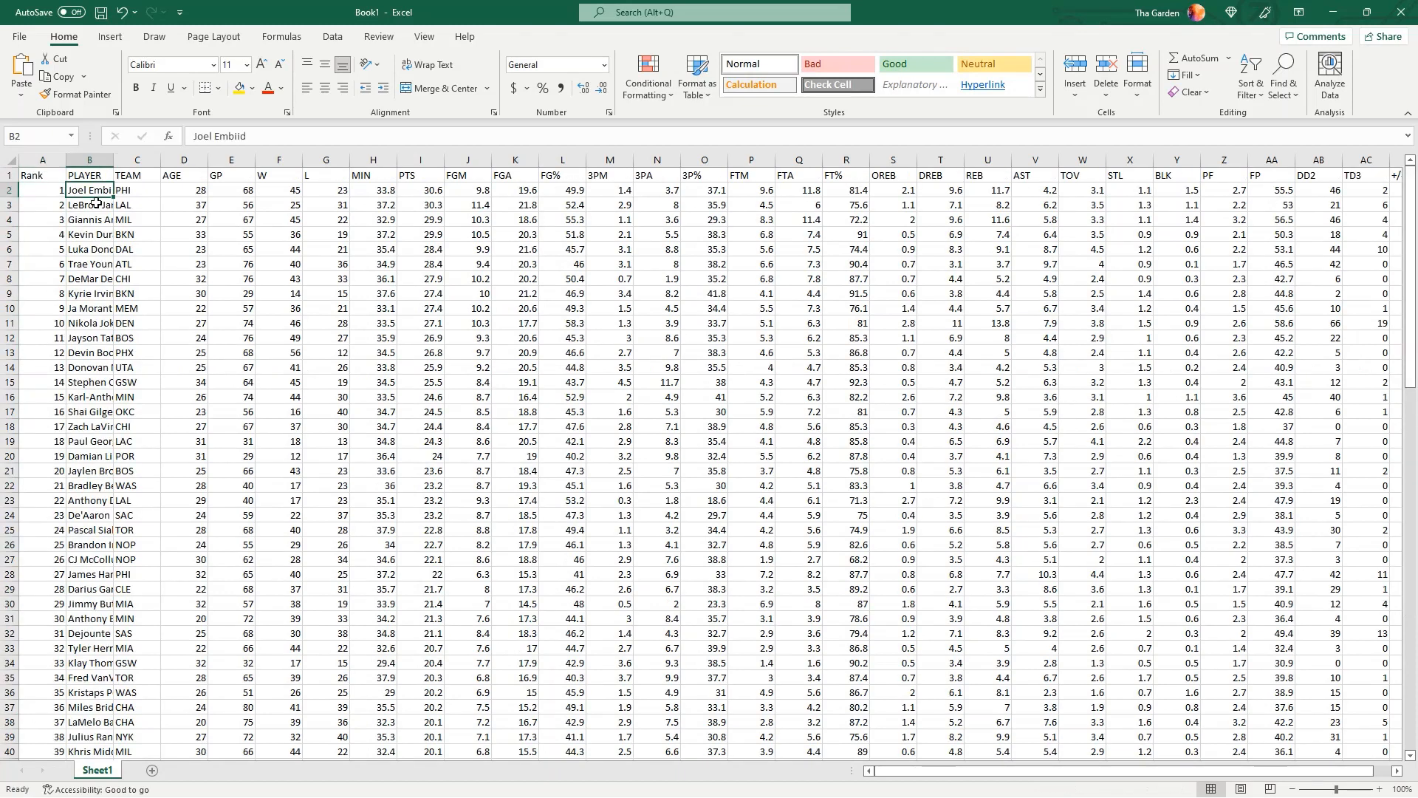
left_click(96, 206)
left_click(97, 221)
left_click(98, 235)
left_click(101, 258)
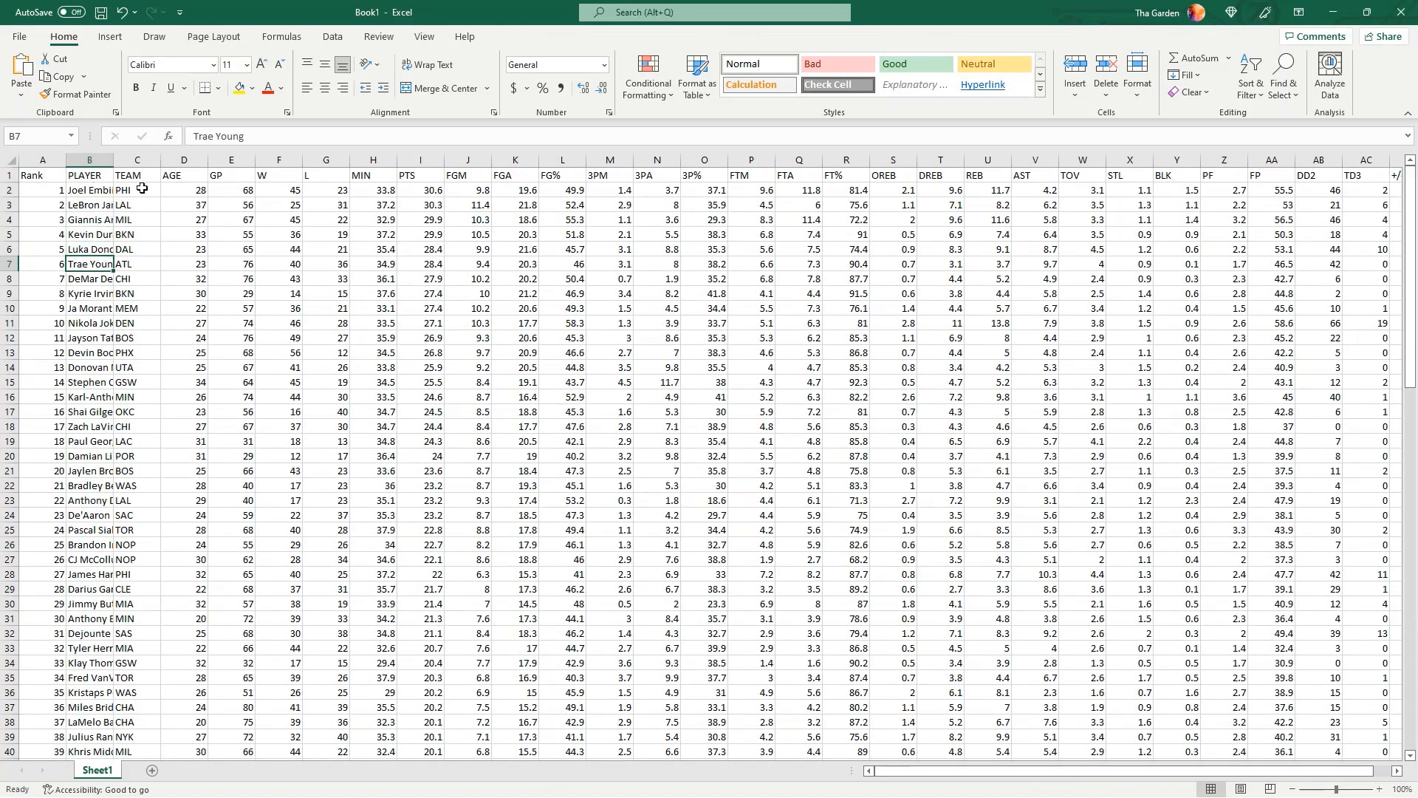
left_click(231, 161)
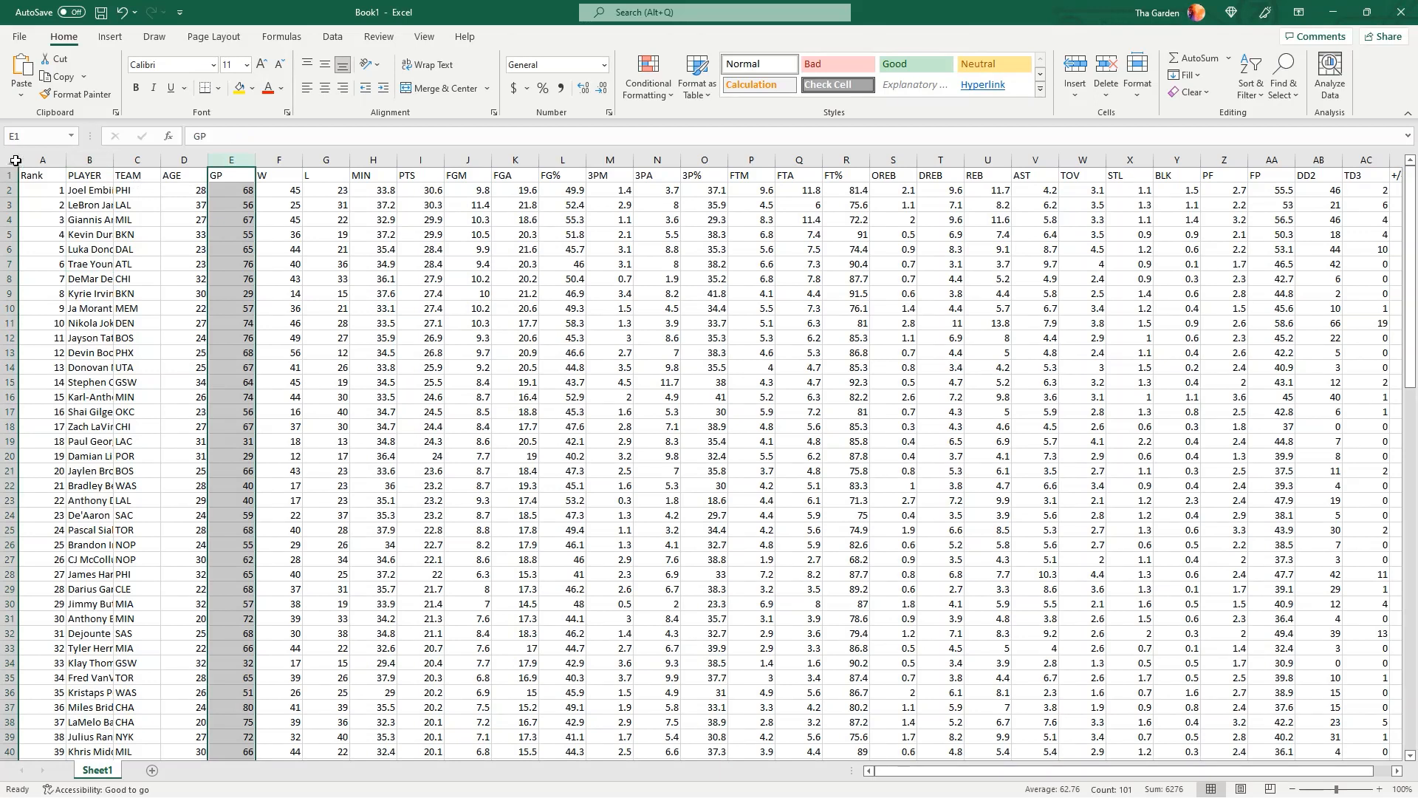
Autofit the width of every column in the sheet to its contents
left_click(9, 161)
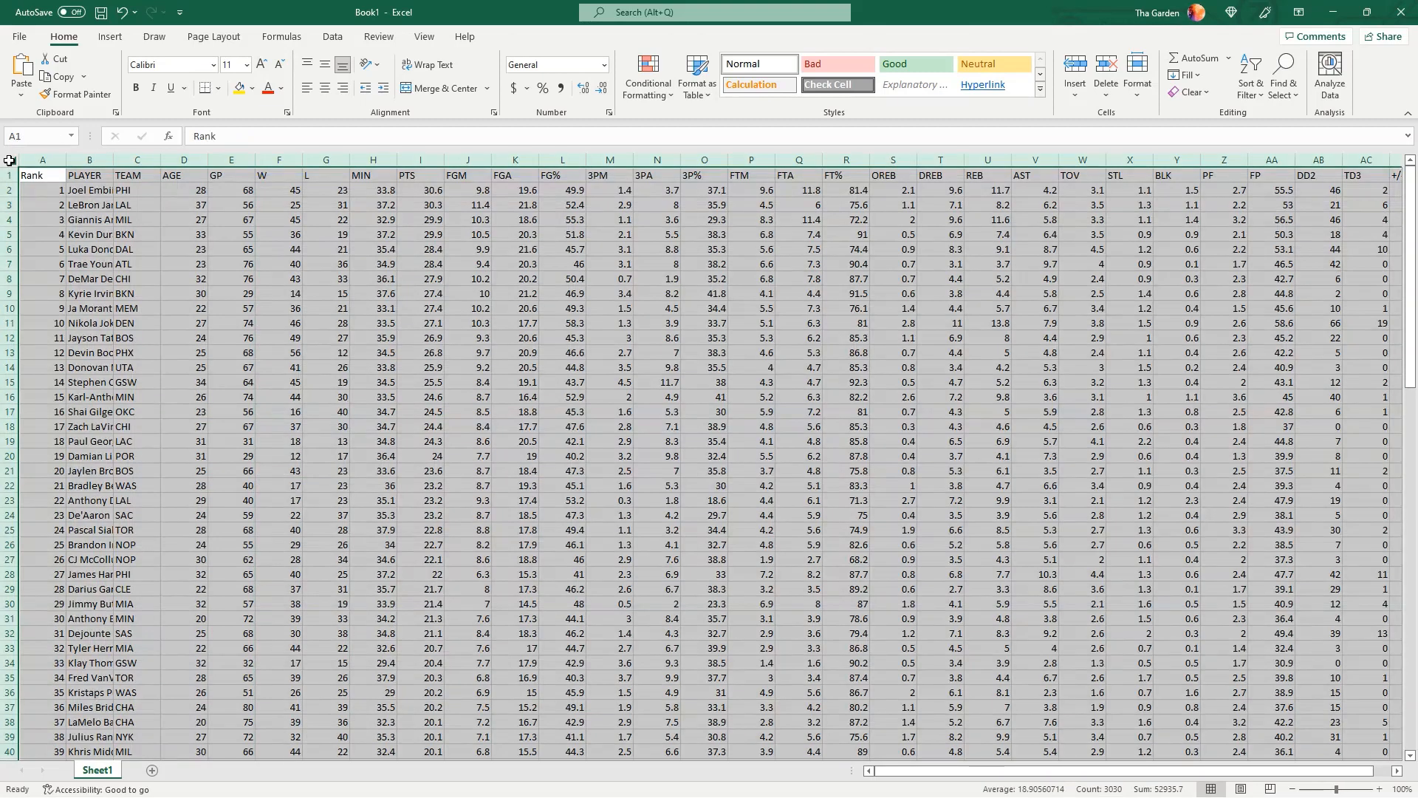
left_click_drag(1413, 403, 1367, 311)
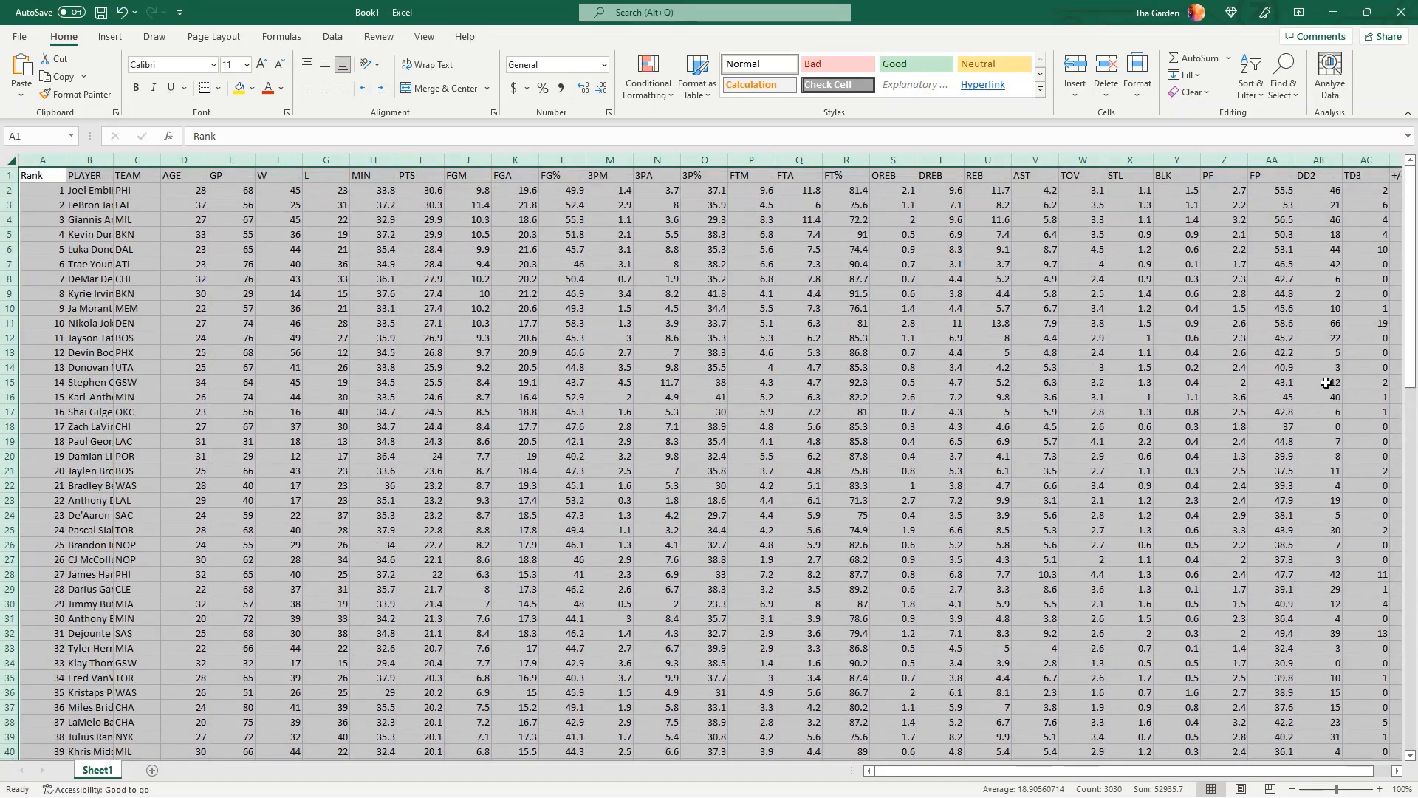
double_click(65, 160)
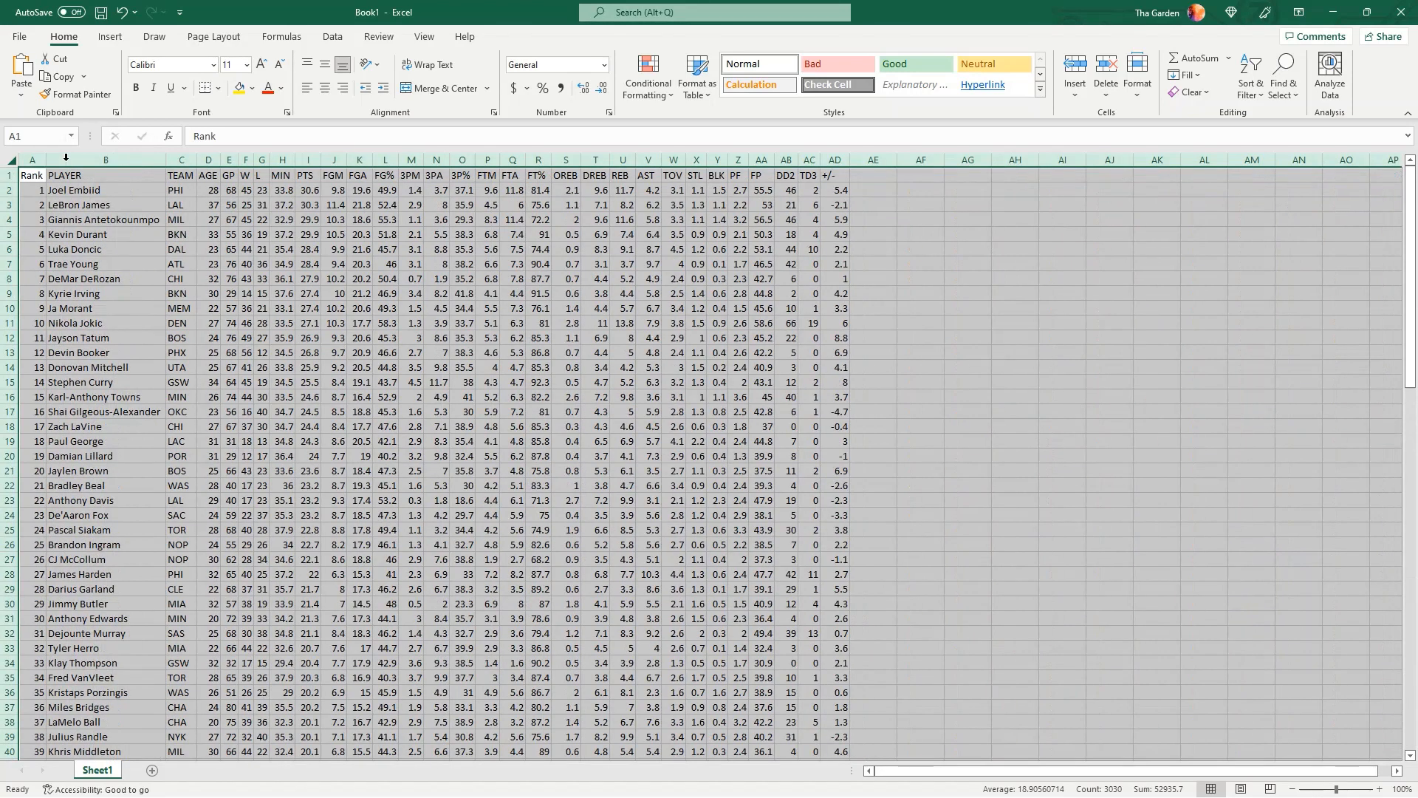
left_click(65, 218)
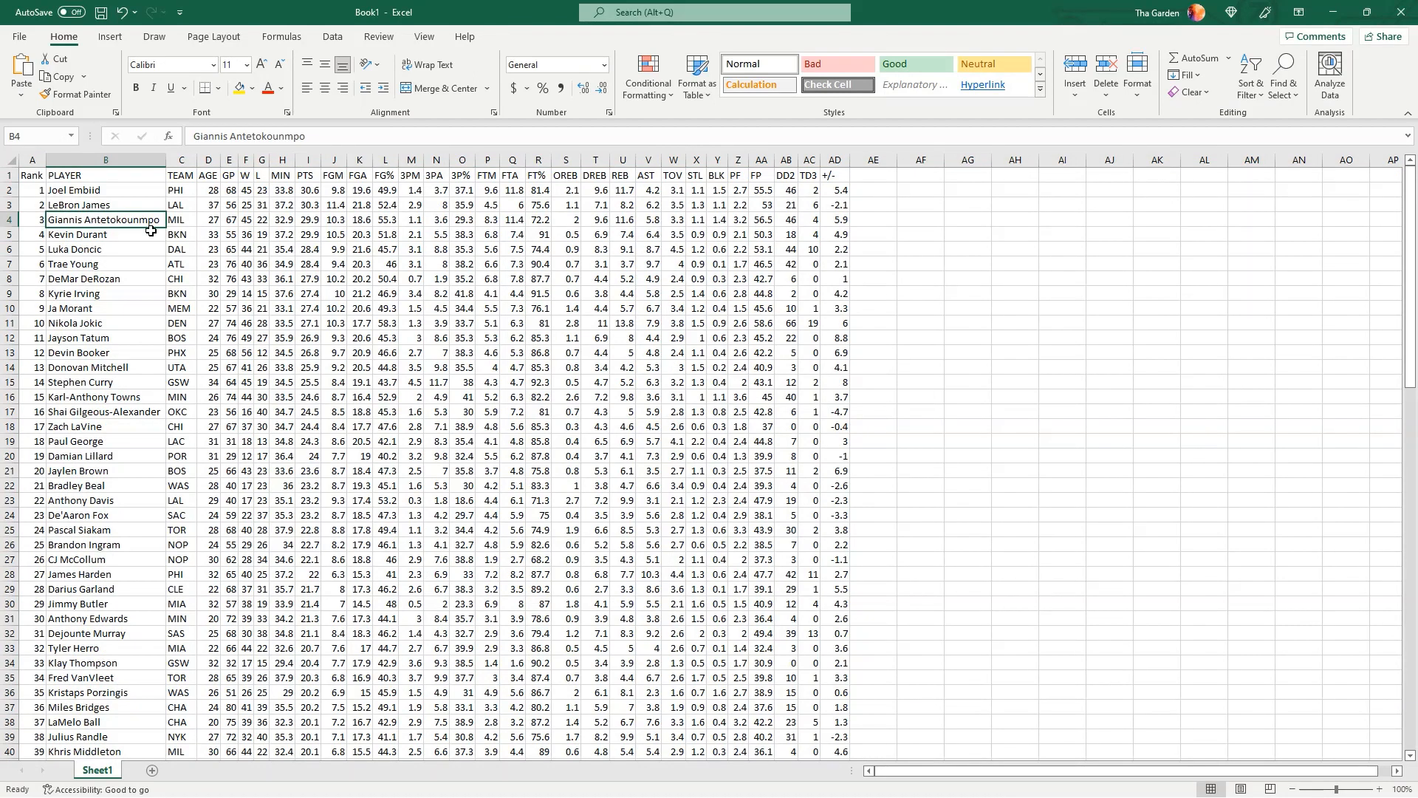
Convert the player data in A1:AD101 into a table with headers
left_click(30, 173)
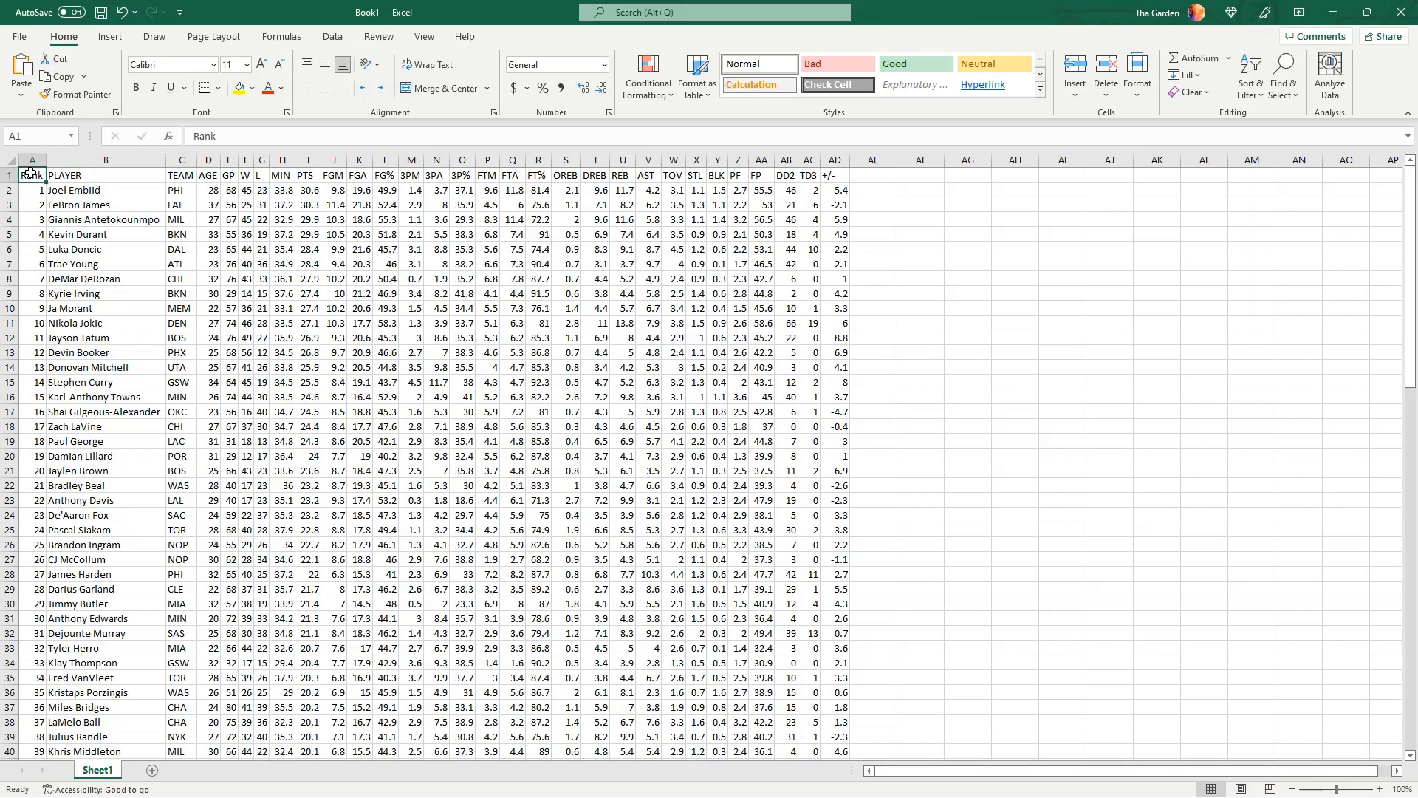
left_click(111, 39)
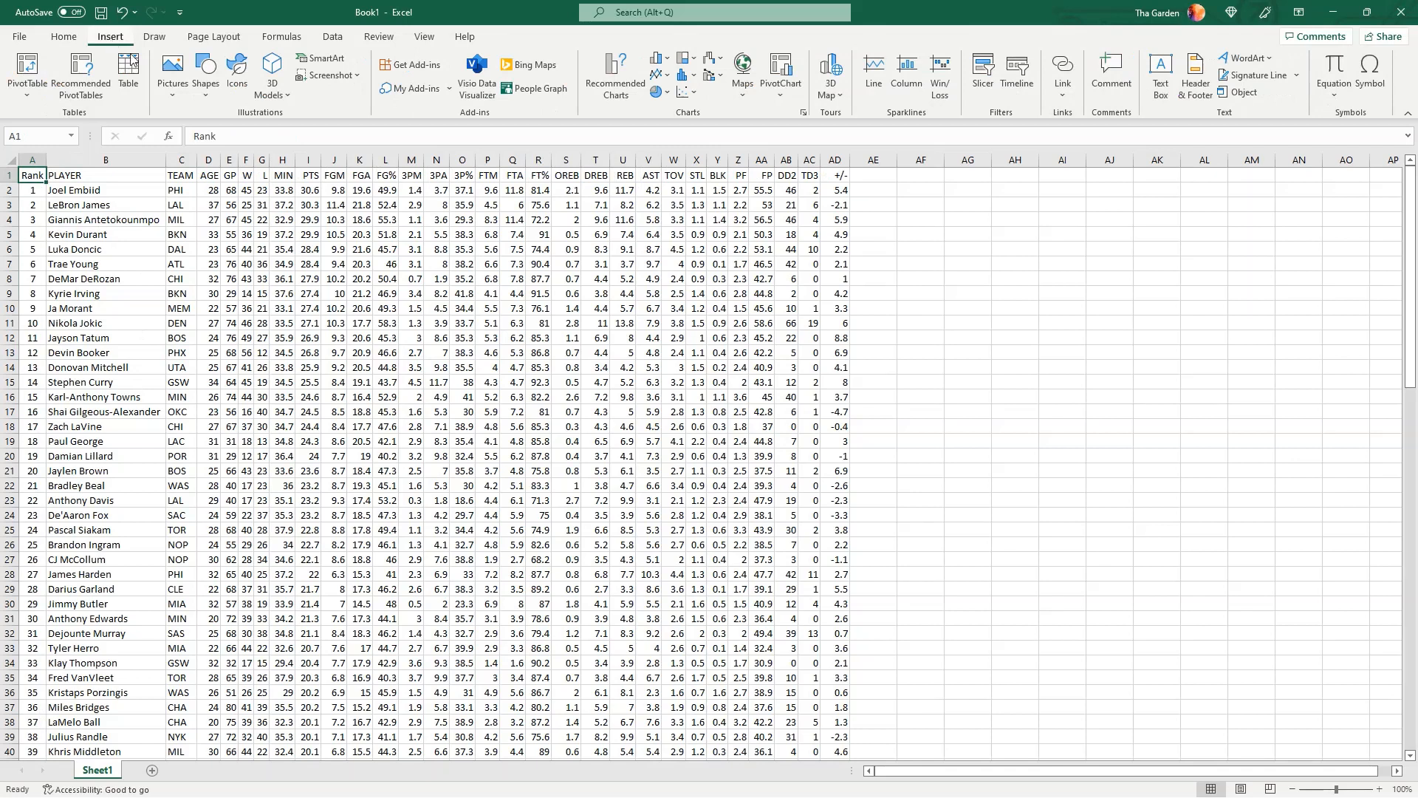
left_click(131, 65)
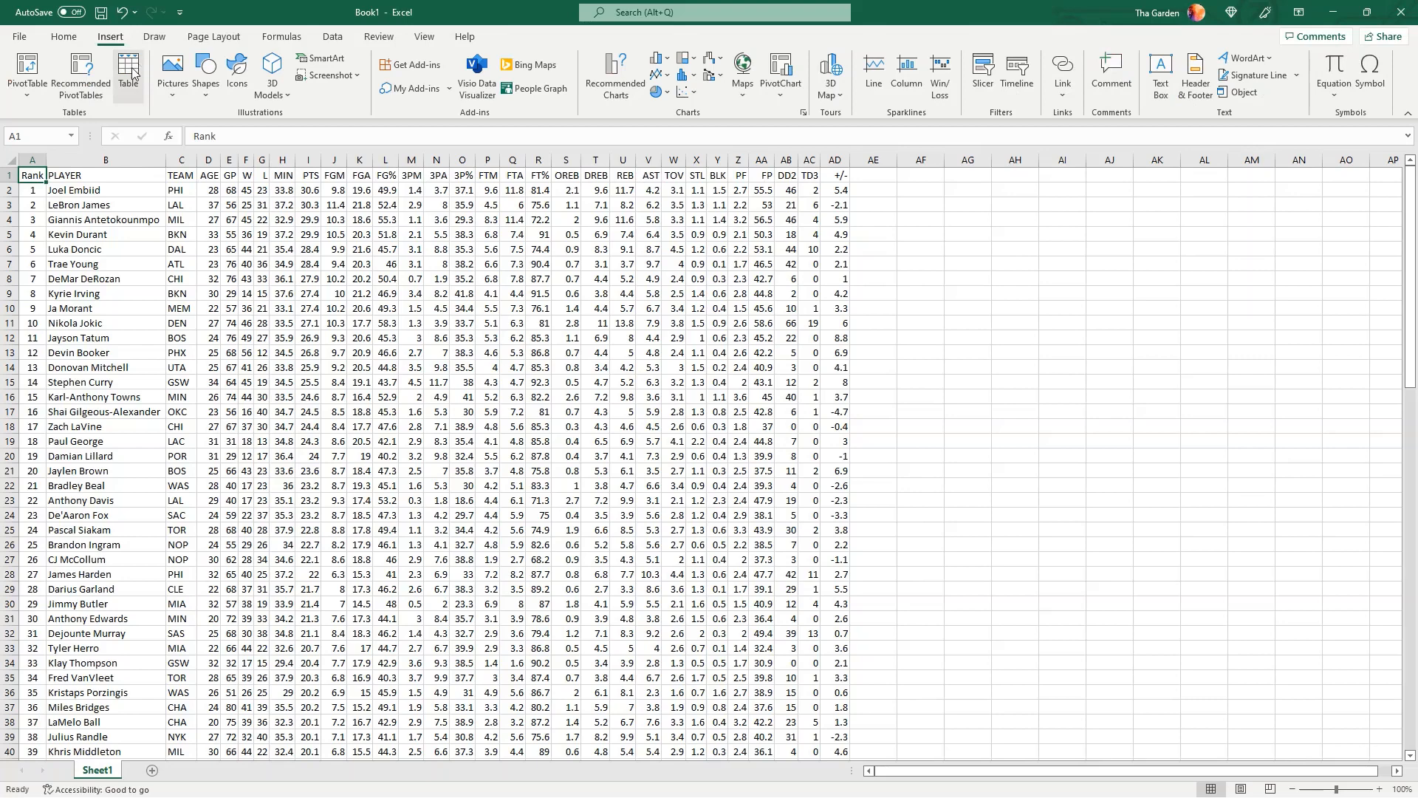
left_click(129, 71)
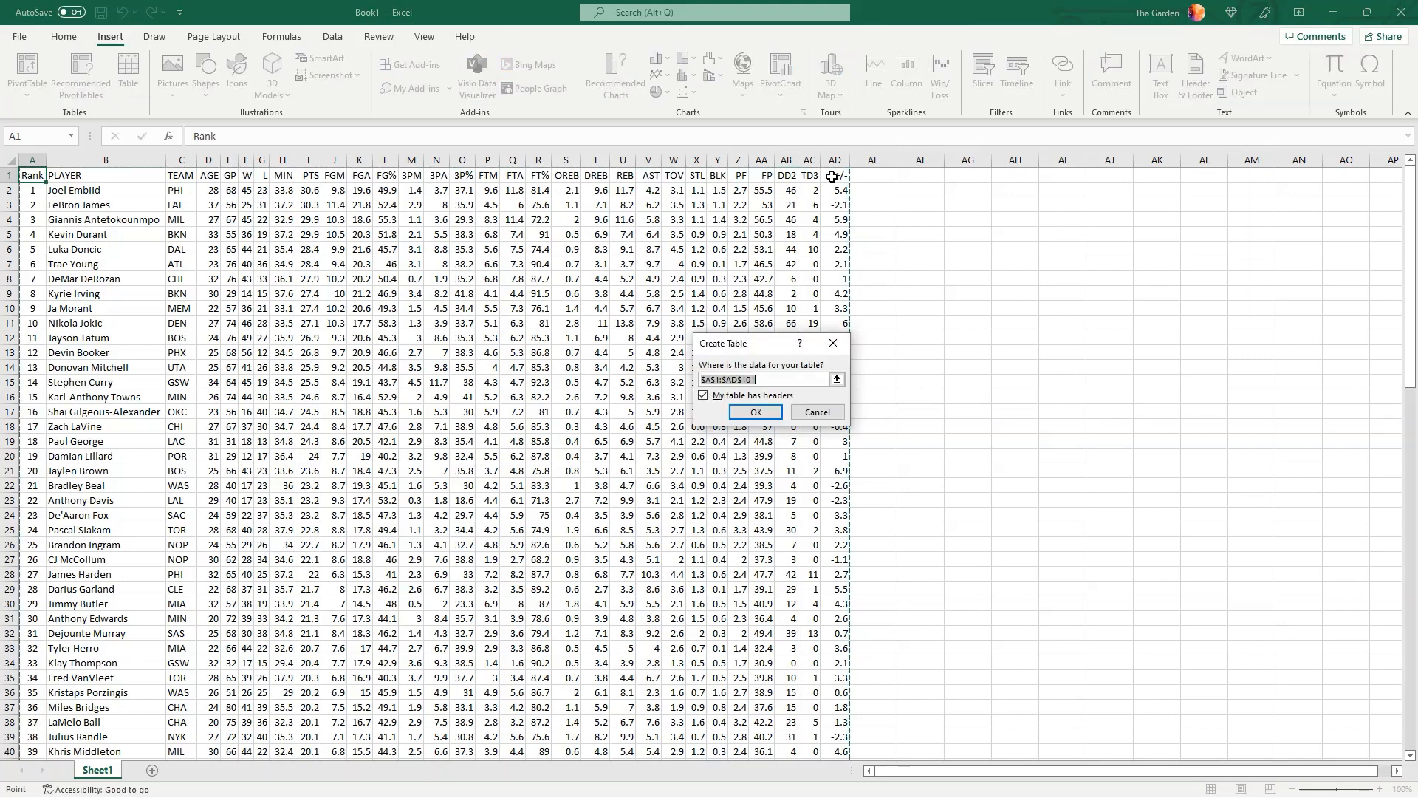
scroll(676, 373, "down", 5)
scroll(676, 373, "down", 18)
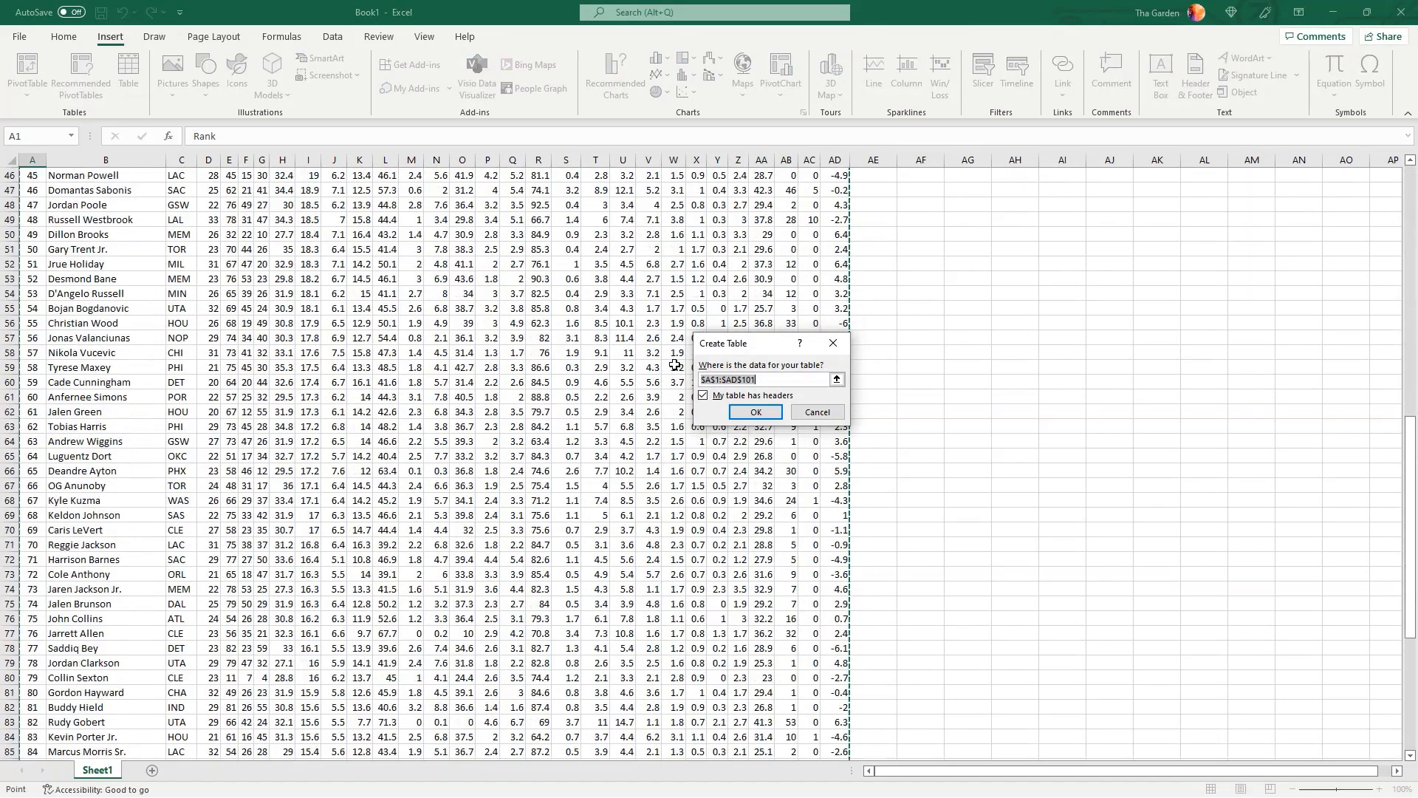
scroll(117, 645, "up", 20)
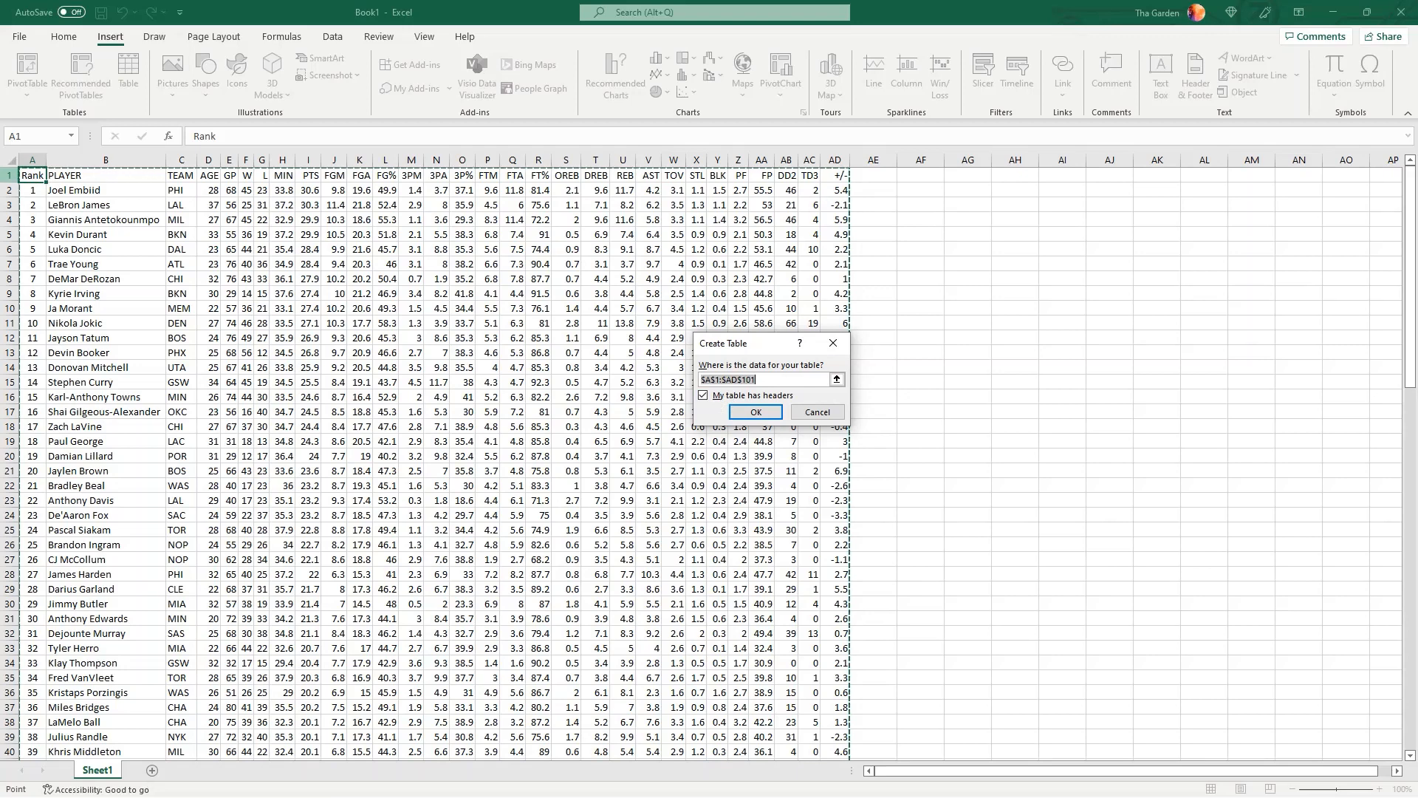
left_click(741, 413)
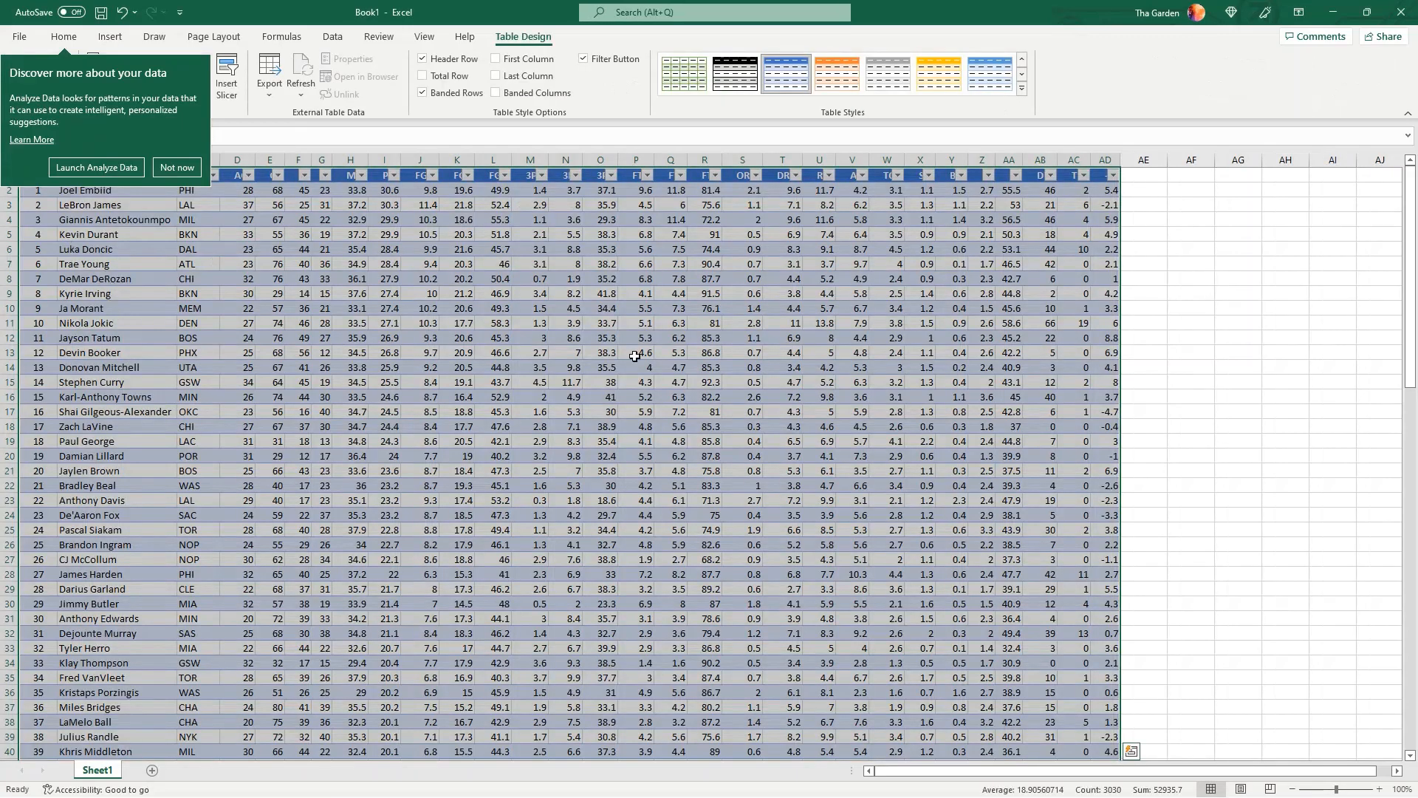
left_click(379, 350)
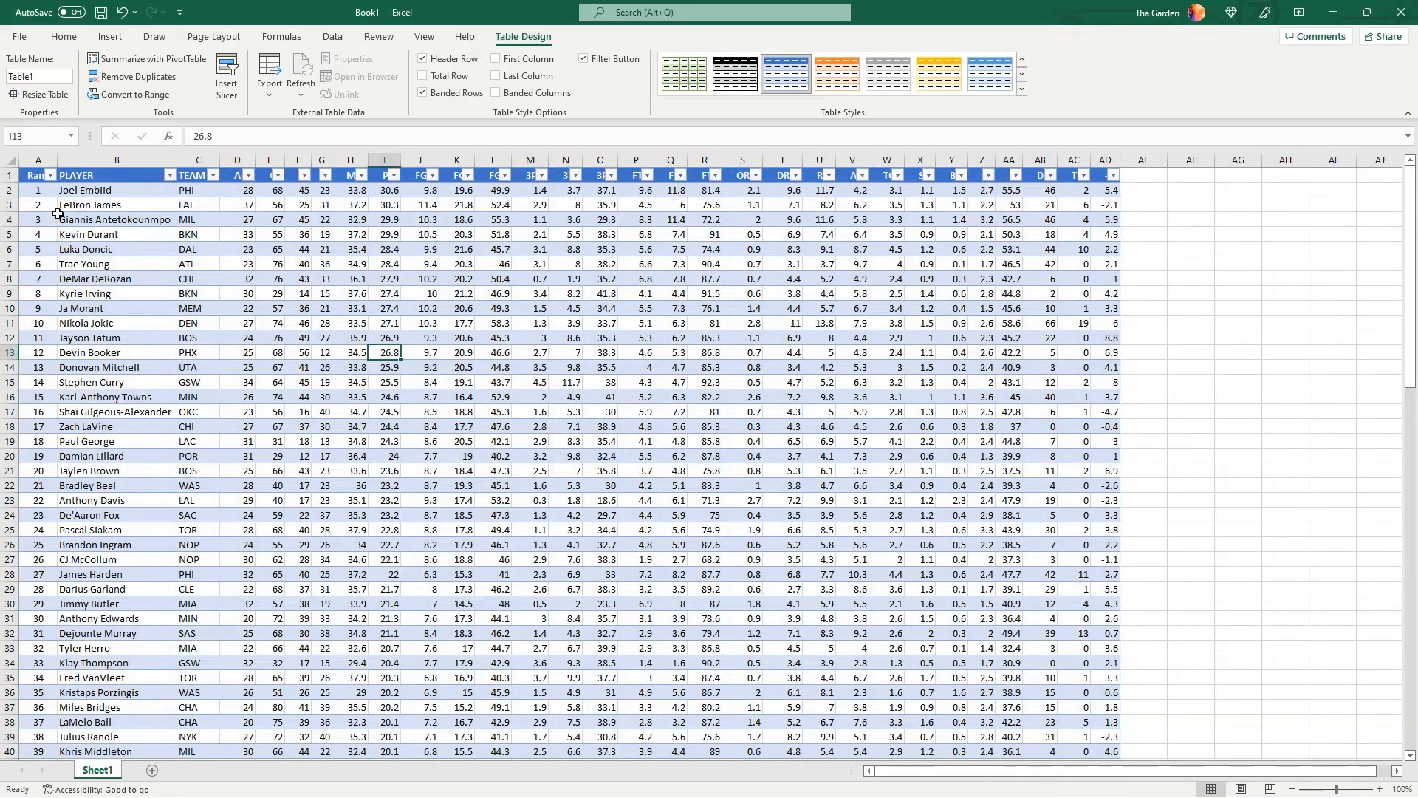
left_click(104, 278)
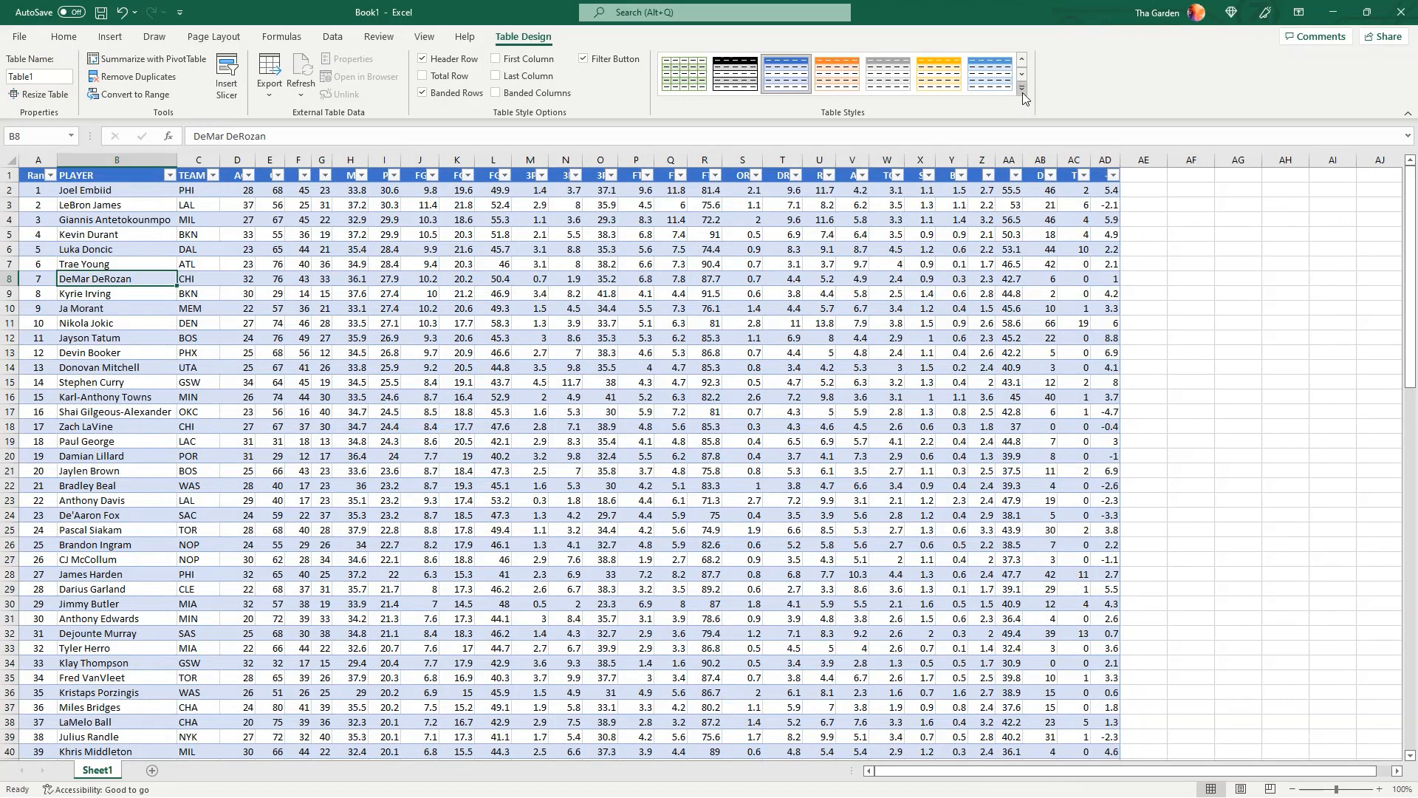
Apply the blue Medium table style with shaded rows and a dark first column, and hide the worksheet gridlines
left_click(1022, 89)
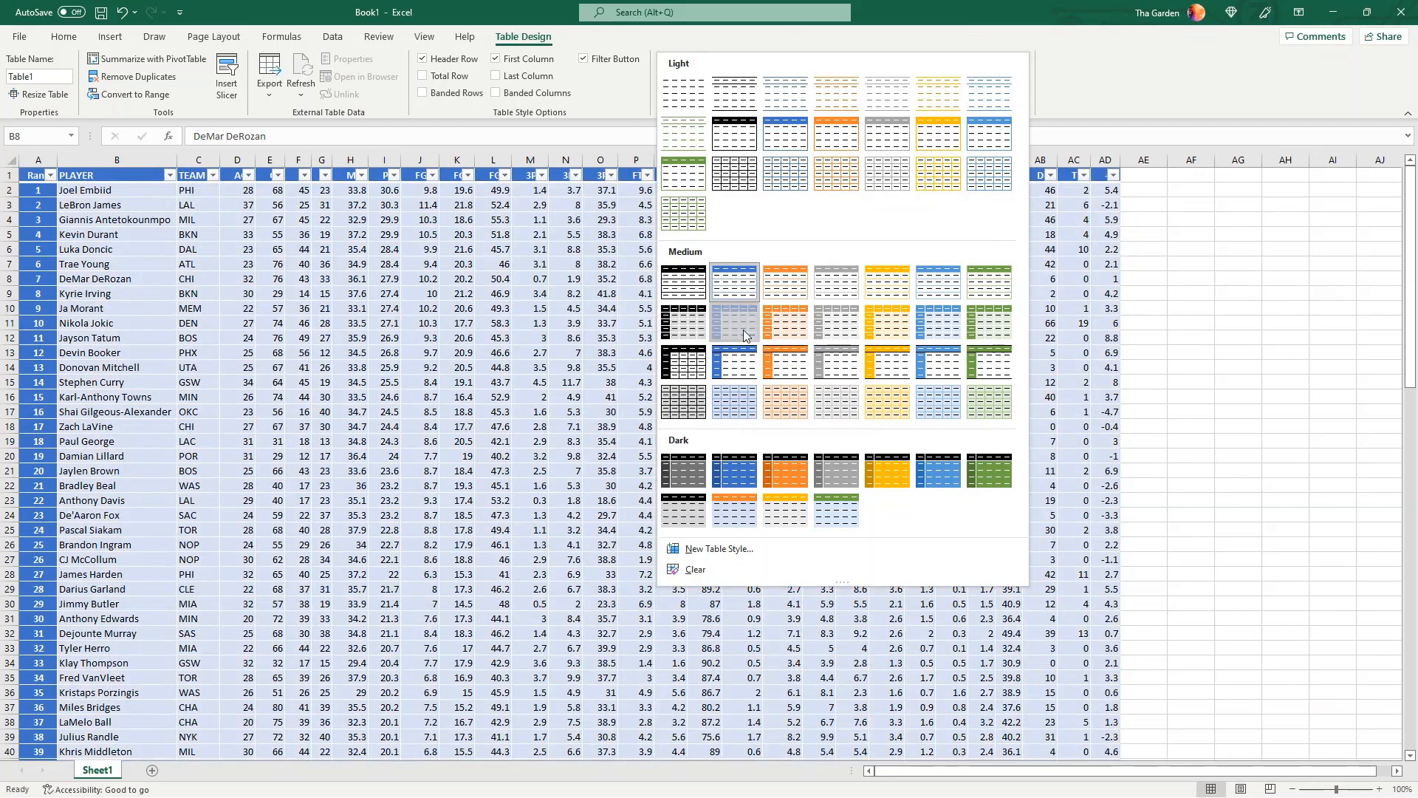
left_click(744, 334)
left_click(530, 294)
left_click(424, 36)
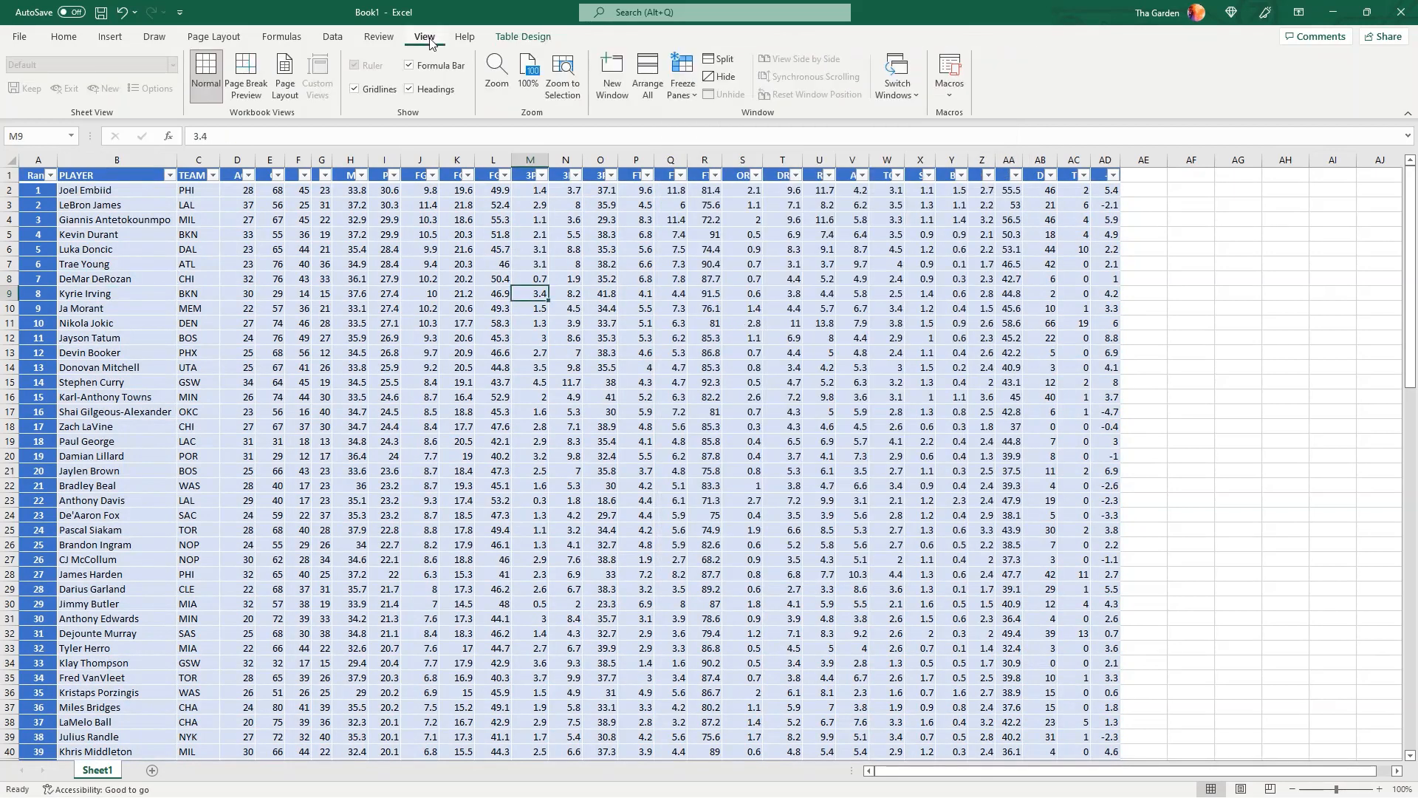
left_click(356, 90)
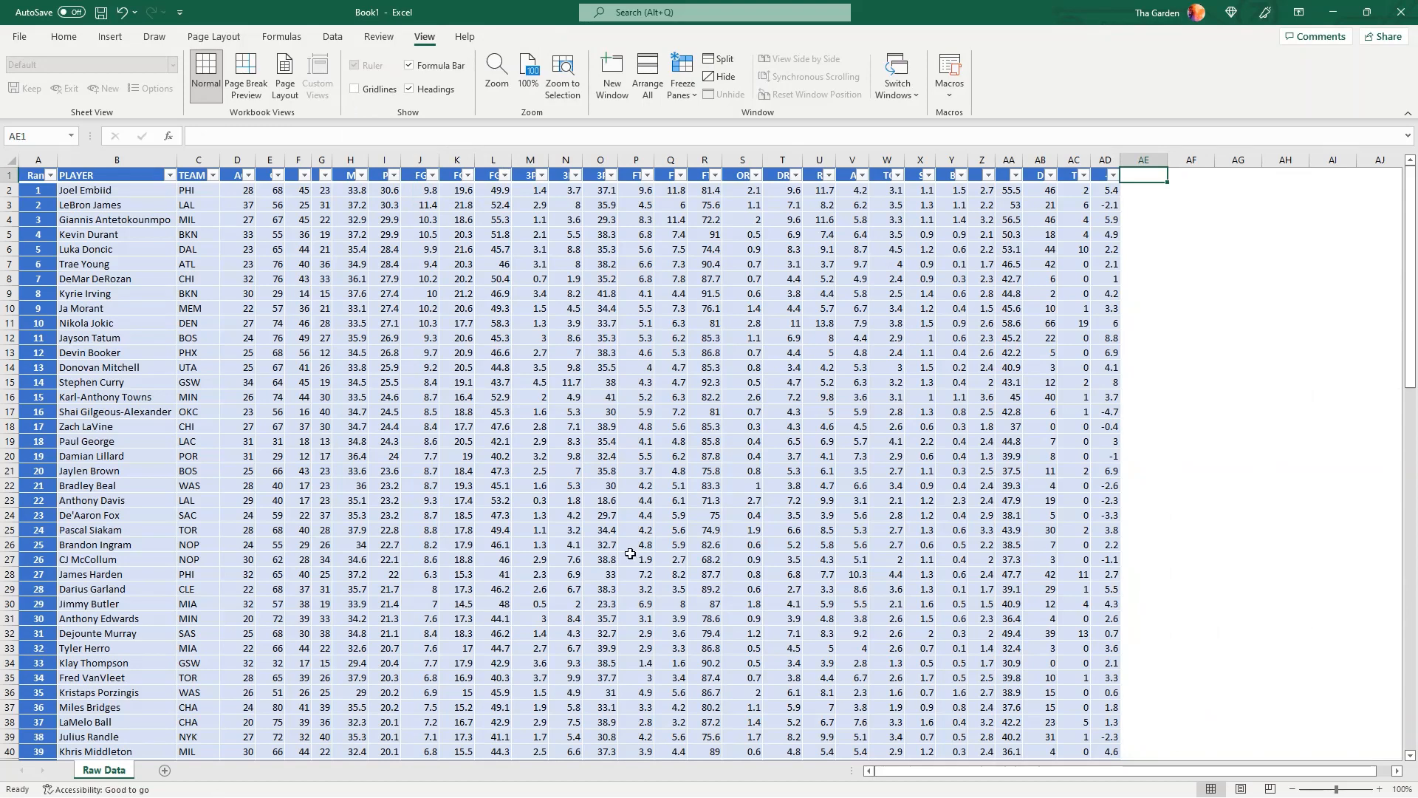
Switch to the NBA stat glossary in the browser, look up the meaning of "tov", and return to Excel
key("alt+Tab")
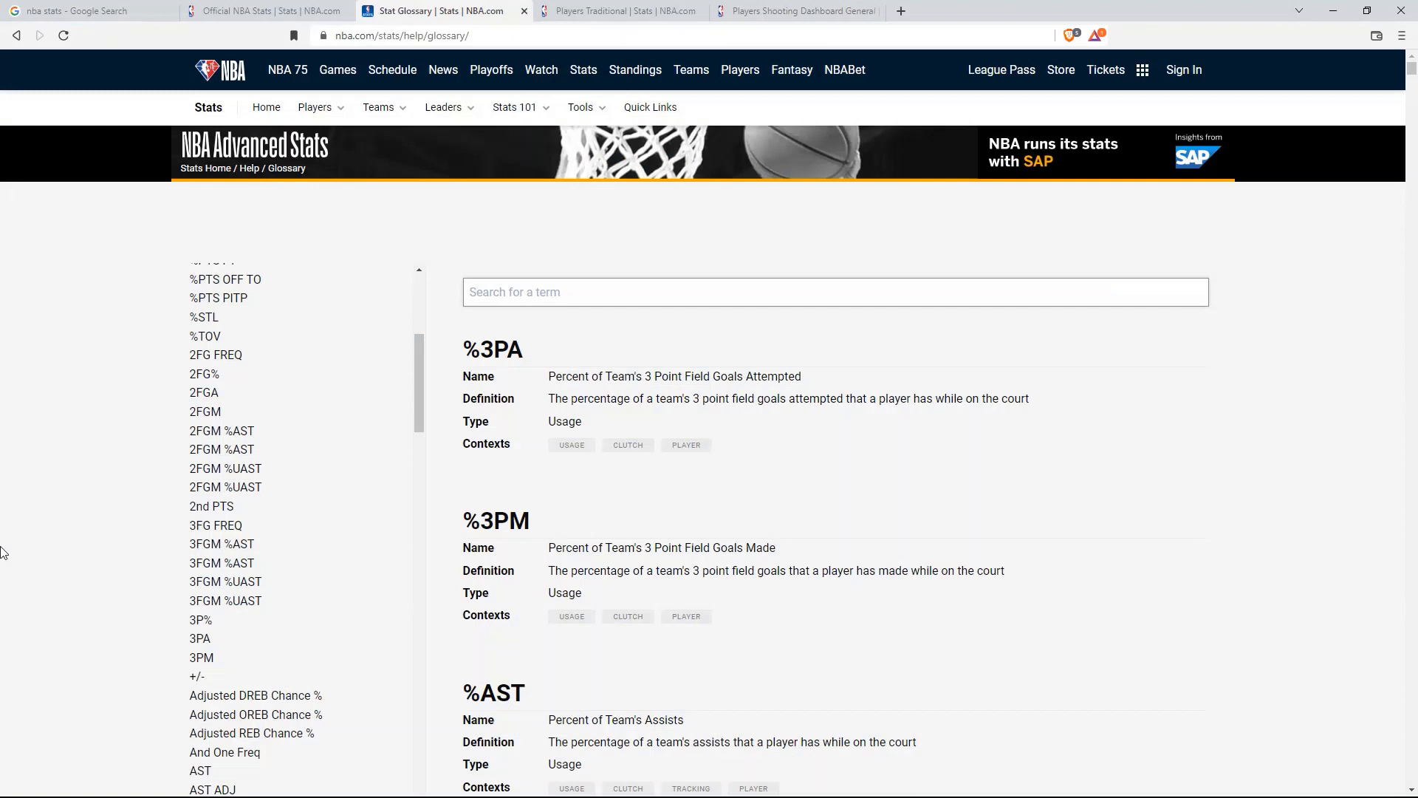
type("tov")
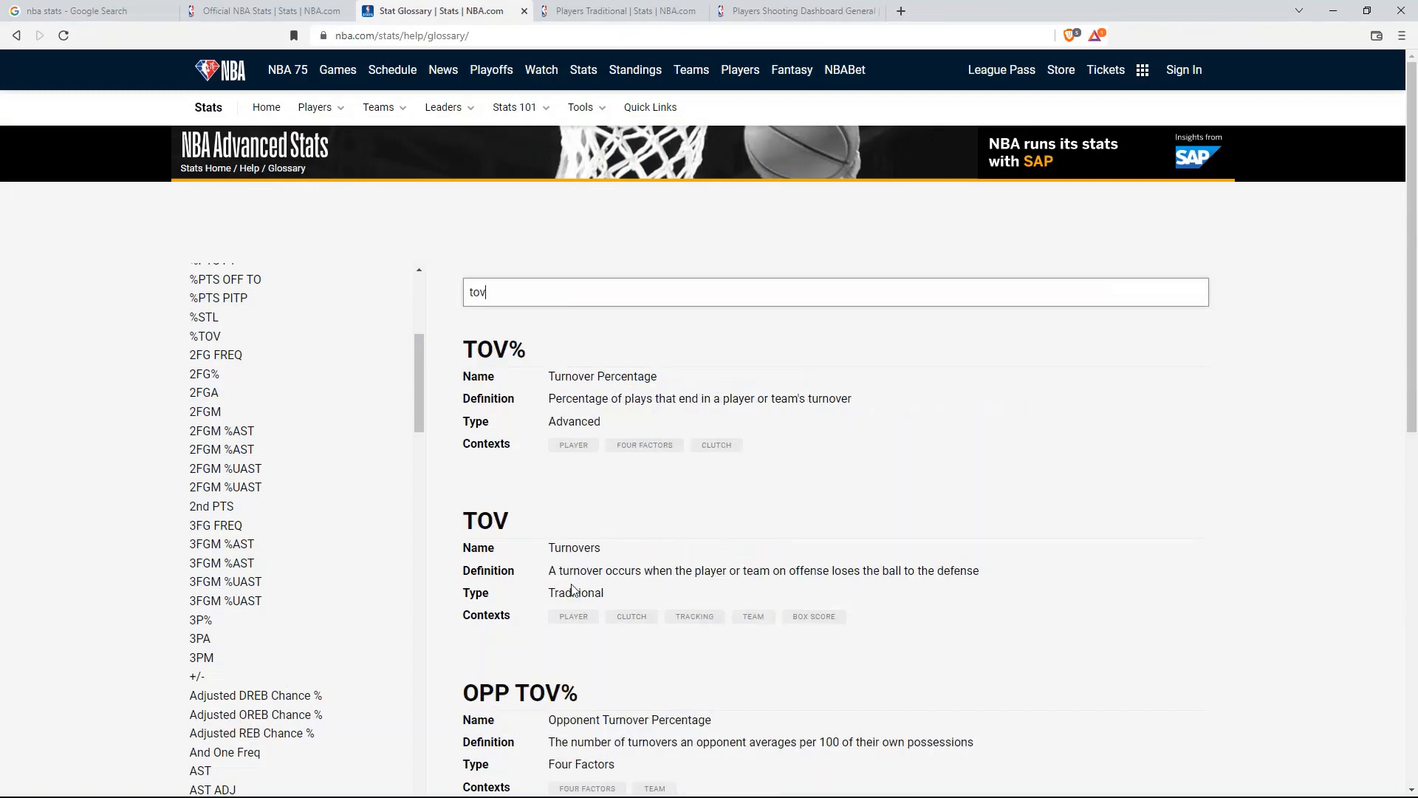
left_click_drag(601, 548, 544, 553)
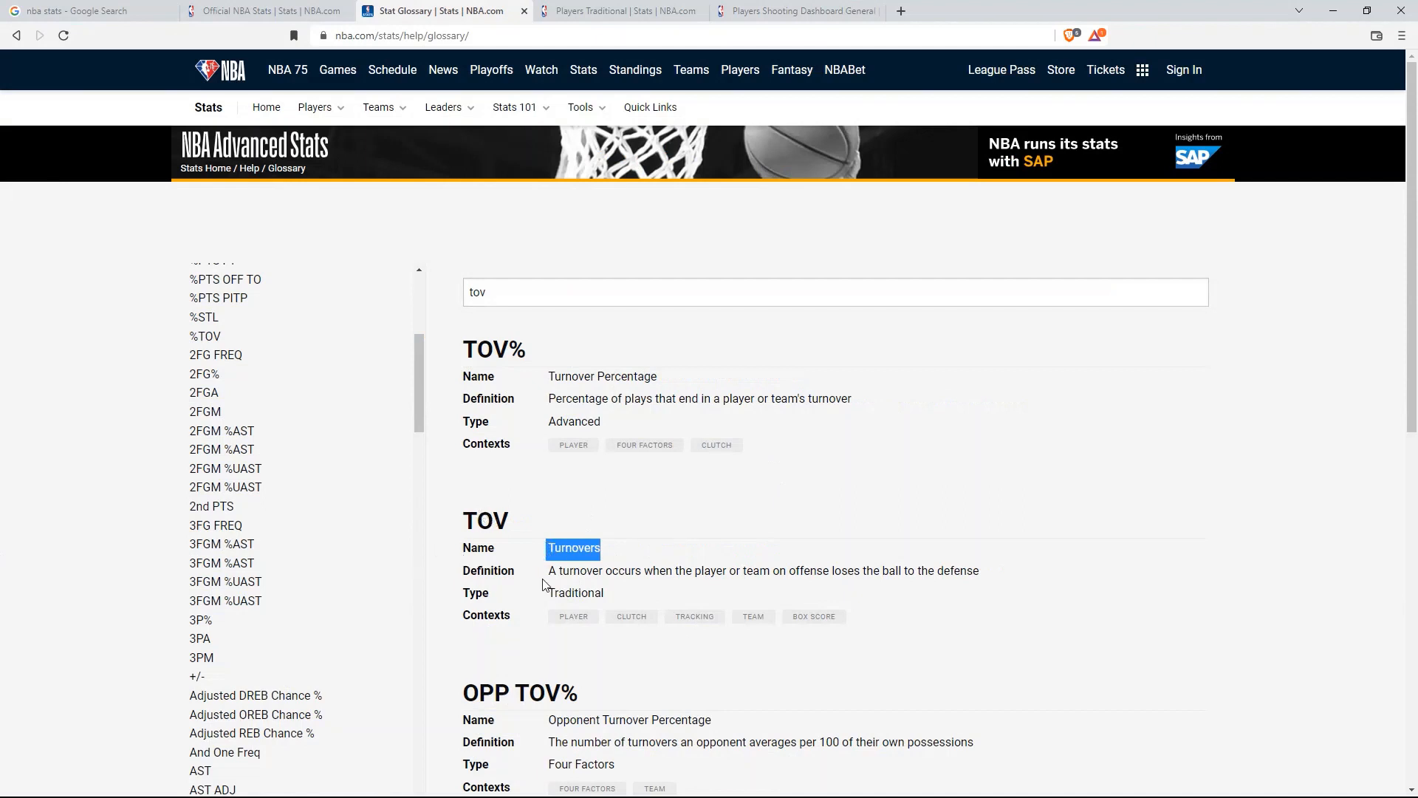
left_click(461, 577)
key("alt+Tab")
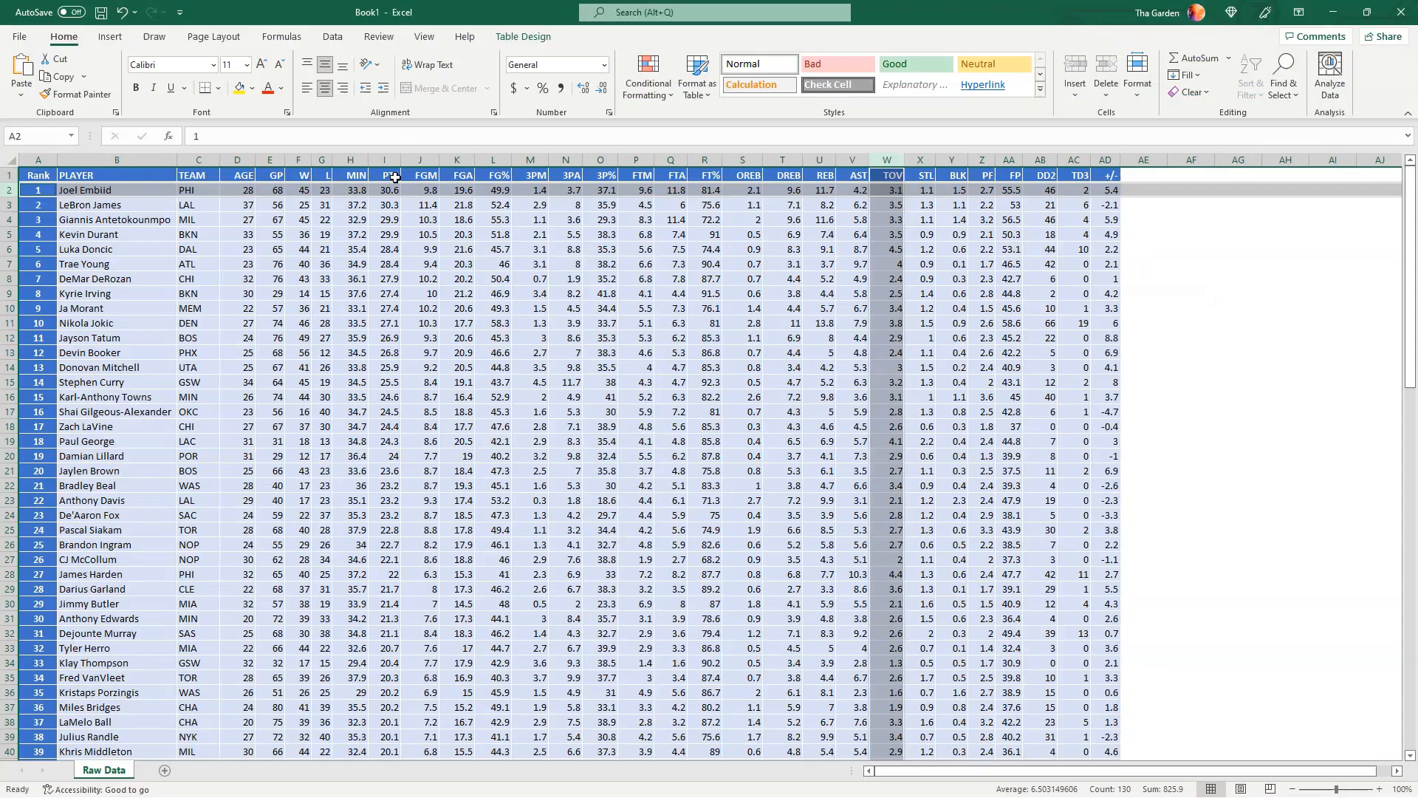
left_click(902, 191)
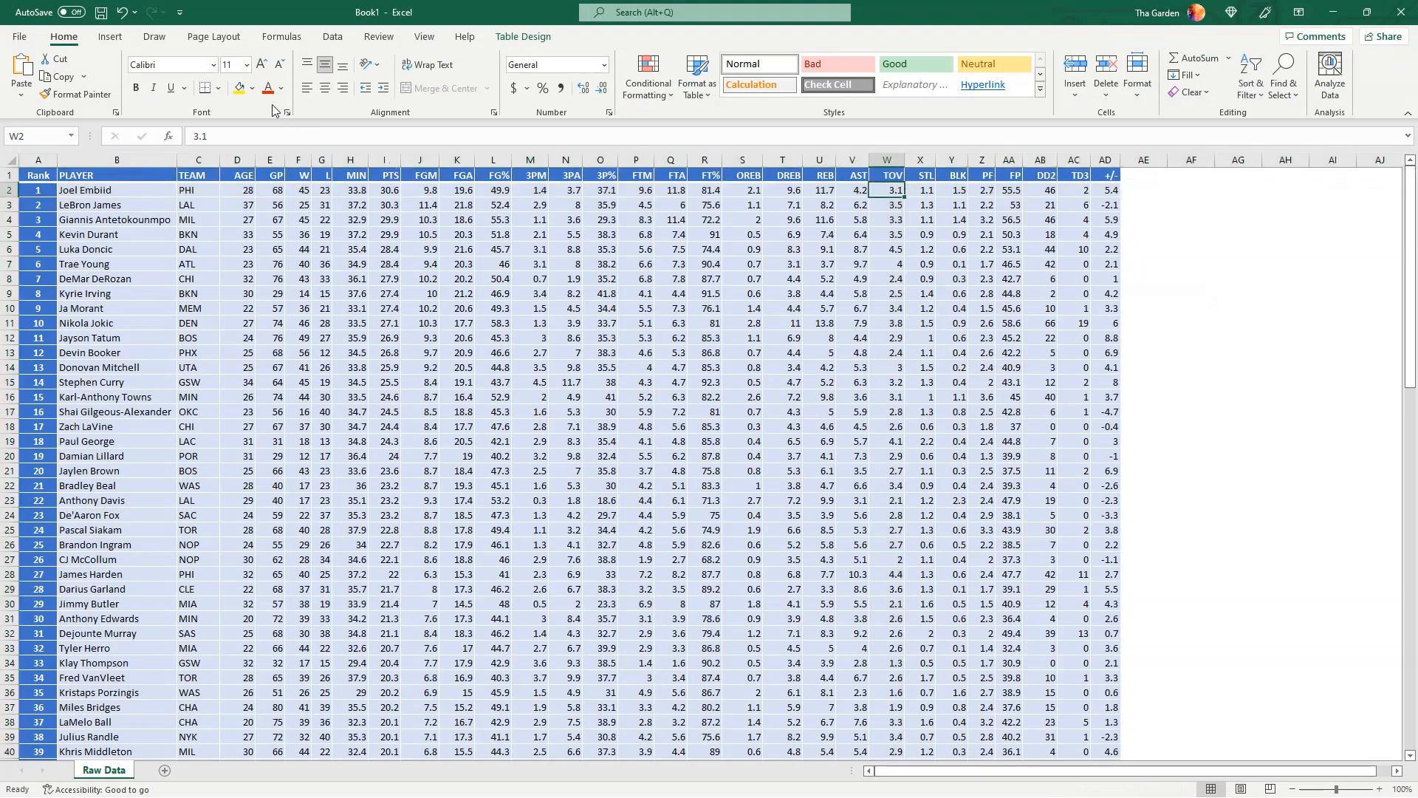
left_click(239, 88)
left_click(962, 206)
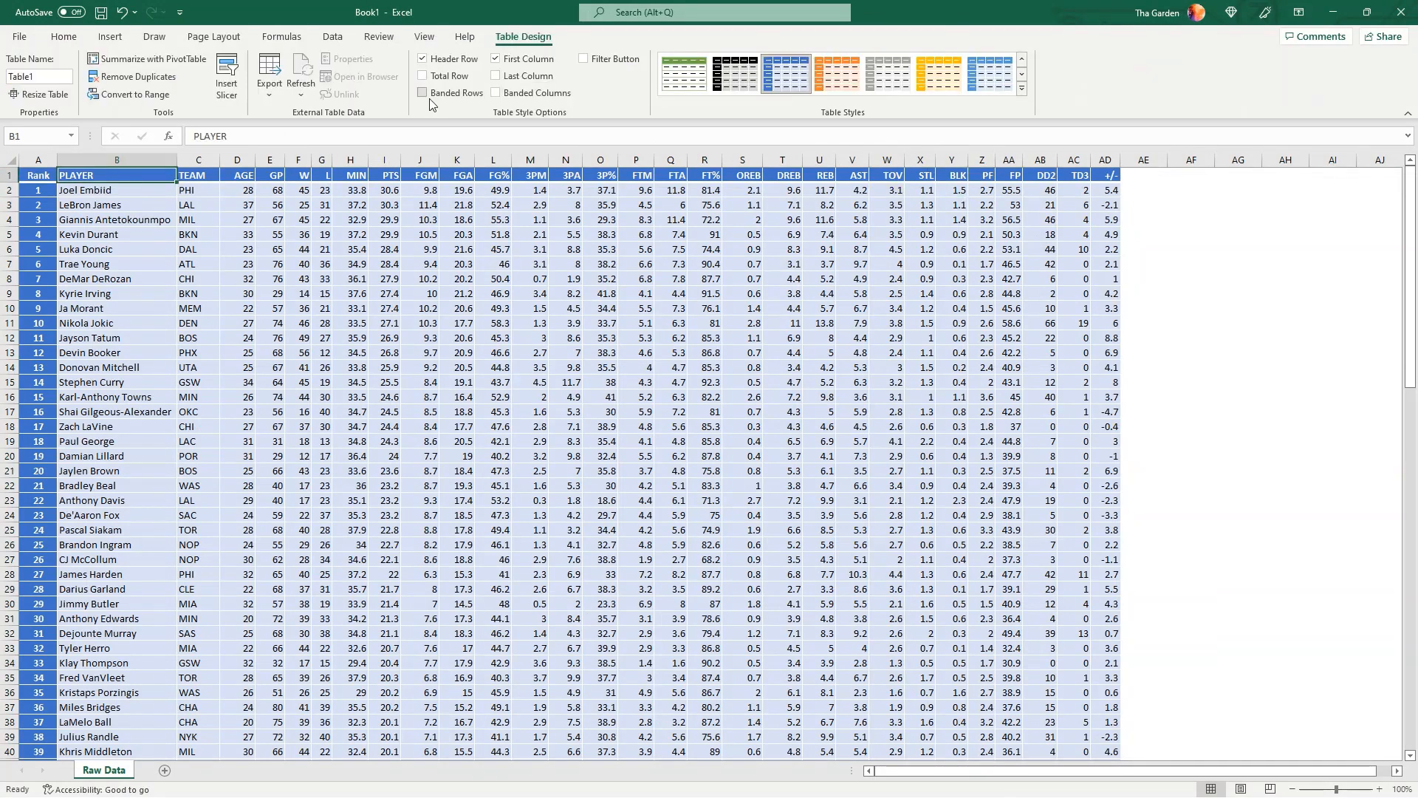
Try out the table's Banded Rows and First Column style options
left_click(423, 93)
left_click(426, 96)
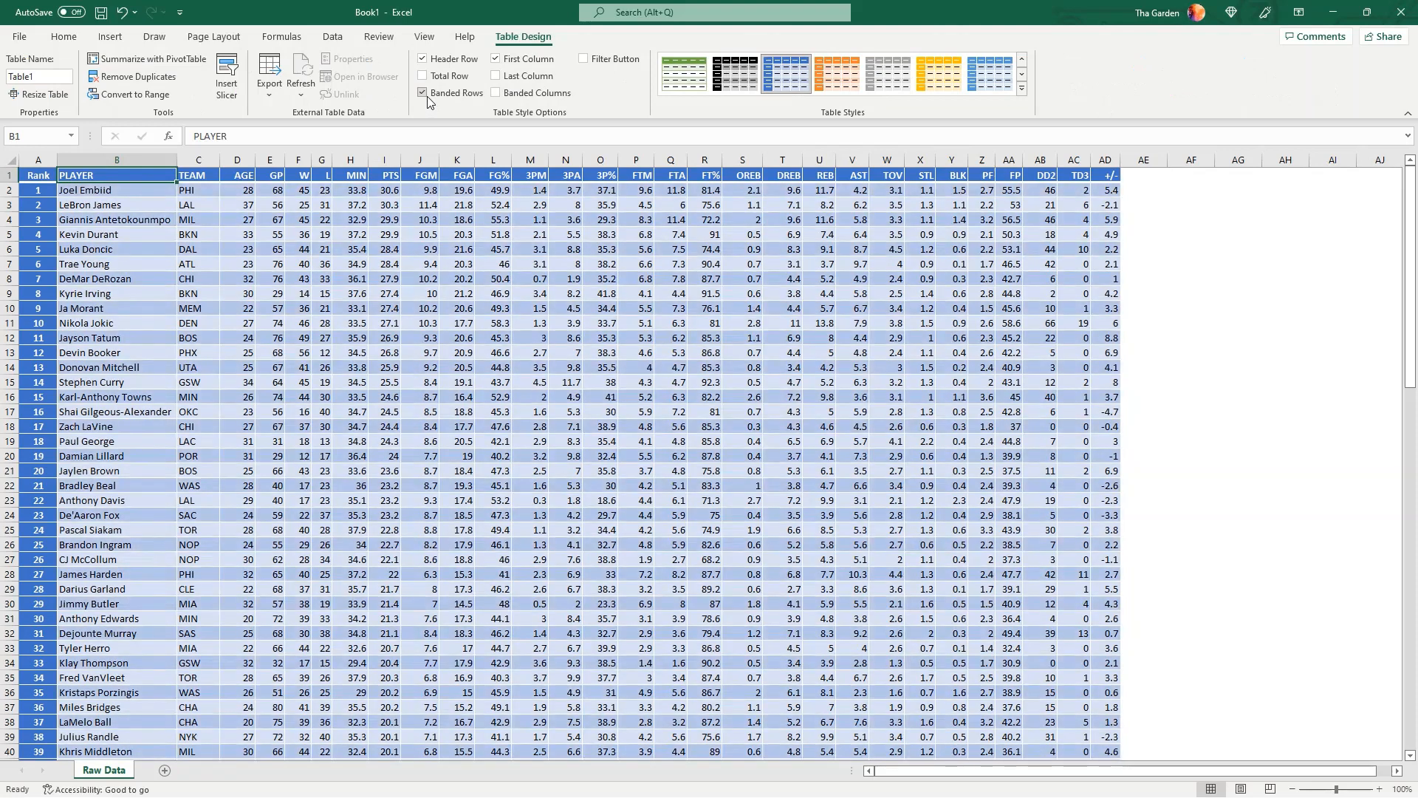
left_click(496, 59)
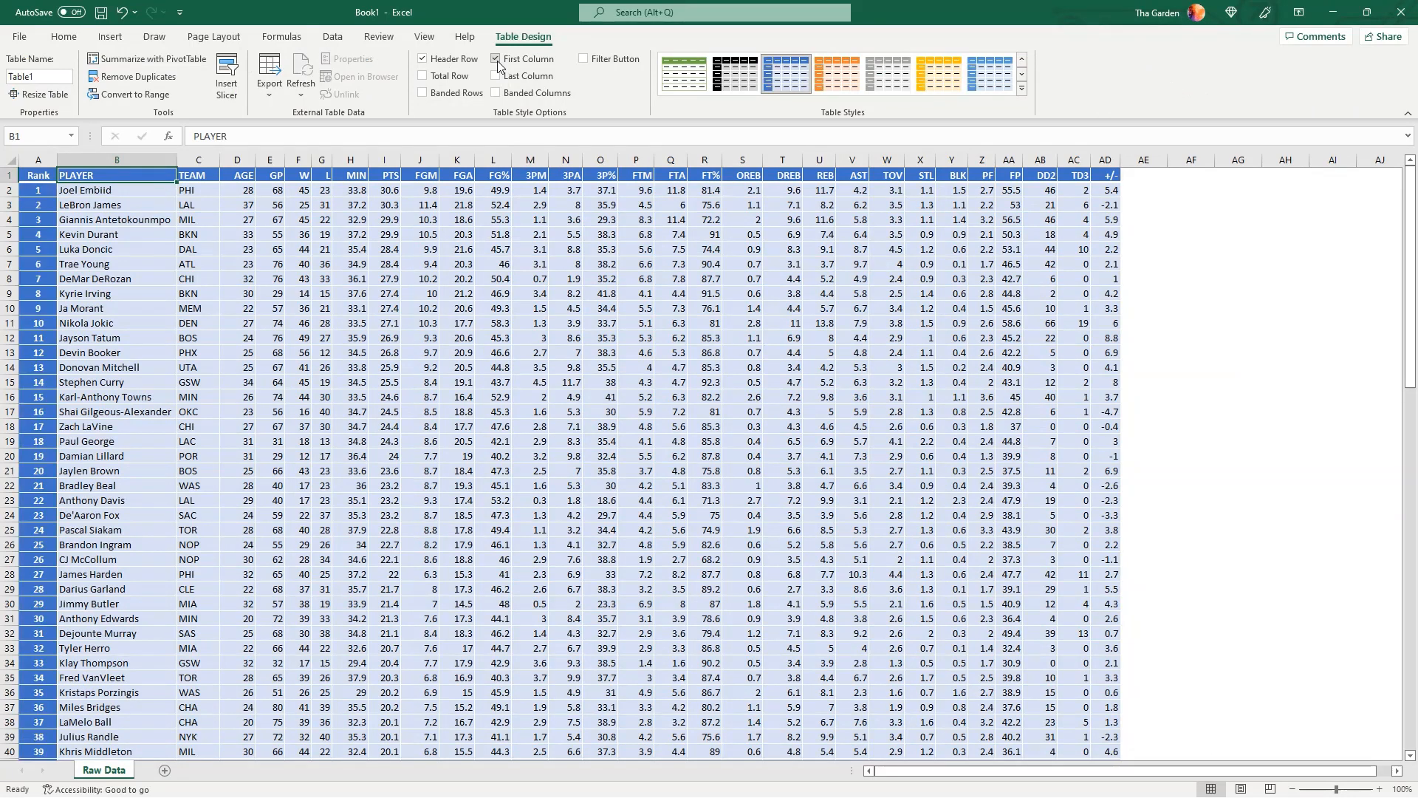
Toggle the worksheet gridlines on and off to compare the sheet's appearance
left_click(422, 36)
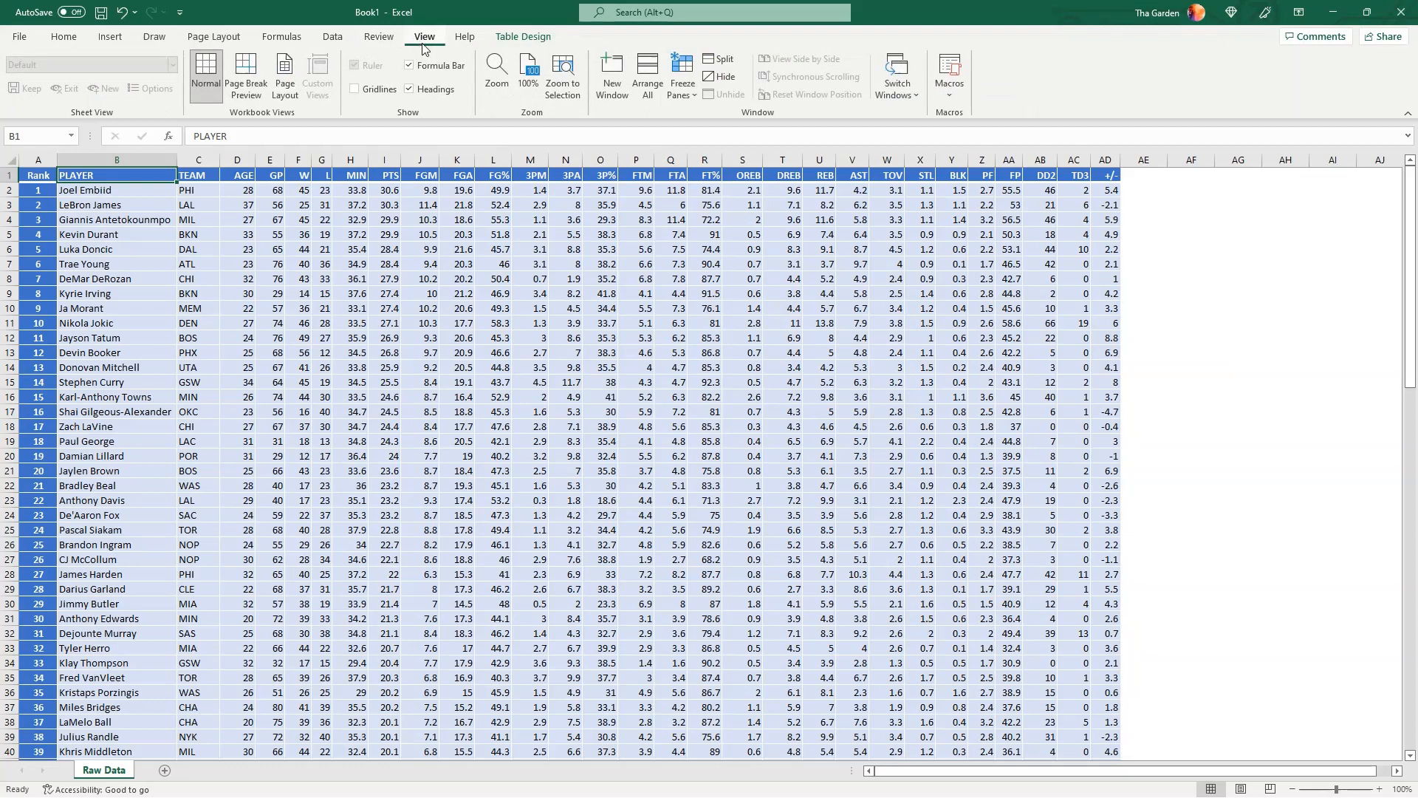
left_click(355, 91)
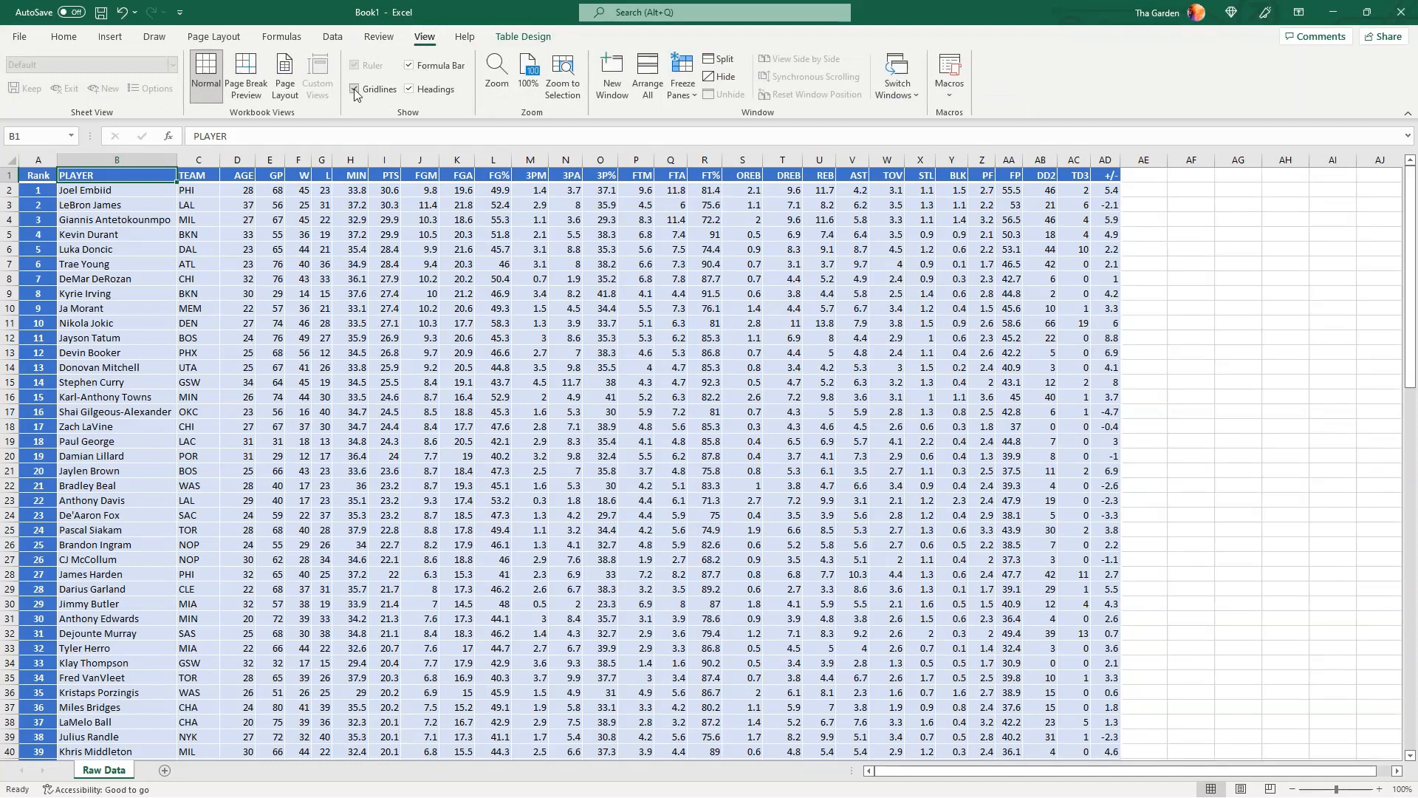
left_click(355, 90)
left_click(356, 90)
left_click(356, 91)
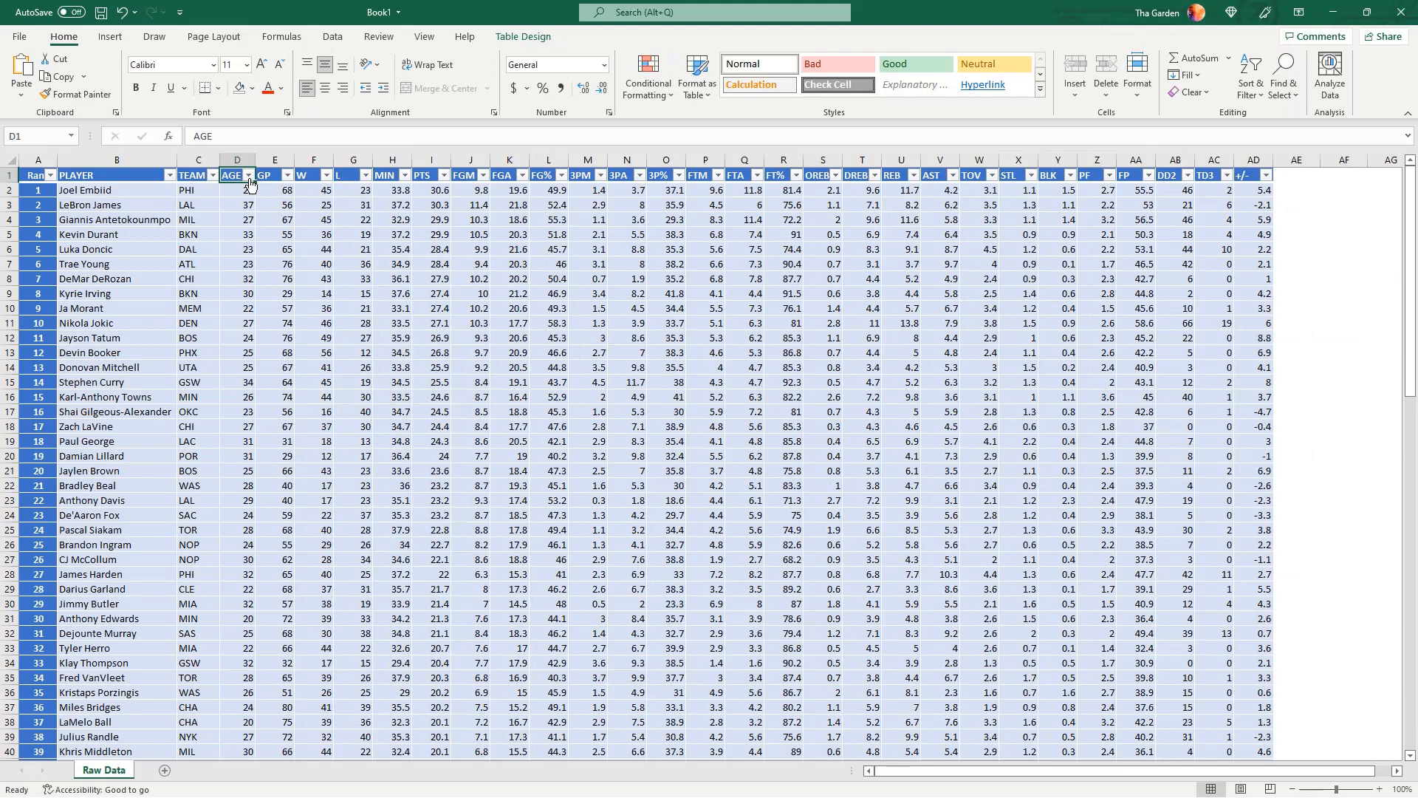
Filter the AGE column to show only players aged 34, 36 and 37
left_click(249, 176)
left_click(249, 176)
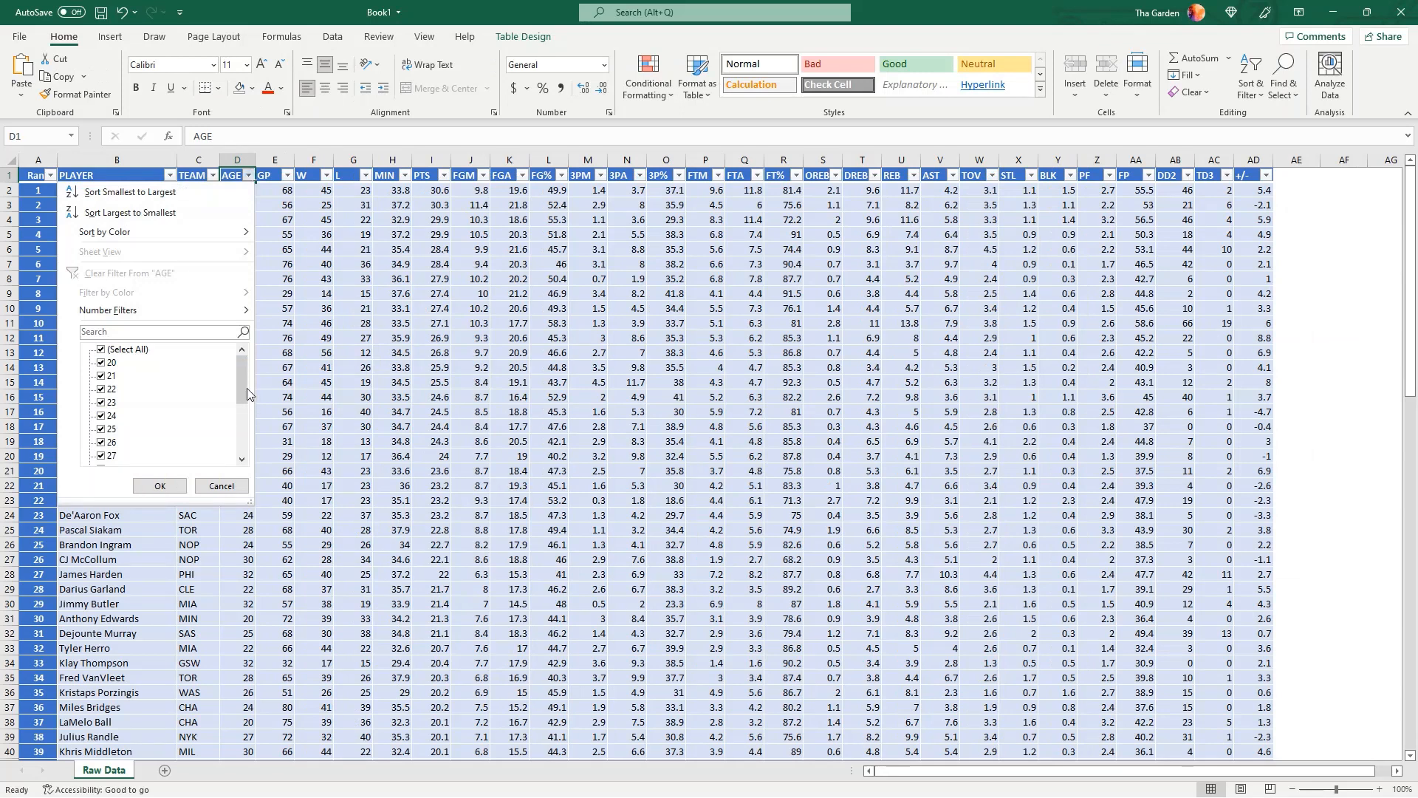
mouse_move(247, 393)
left_mouse_down()
mouse_move(239, 416)
mouse_move(239, 371)
left_mouse_up()
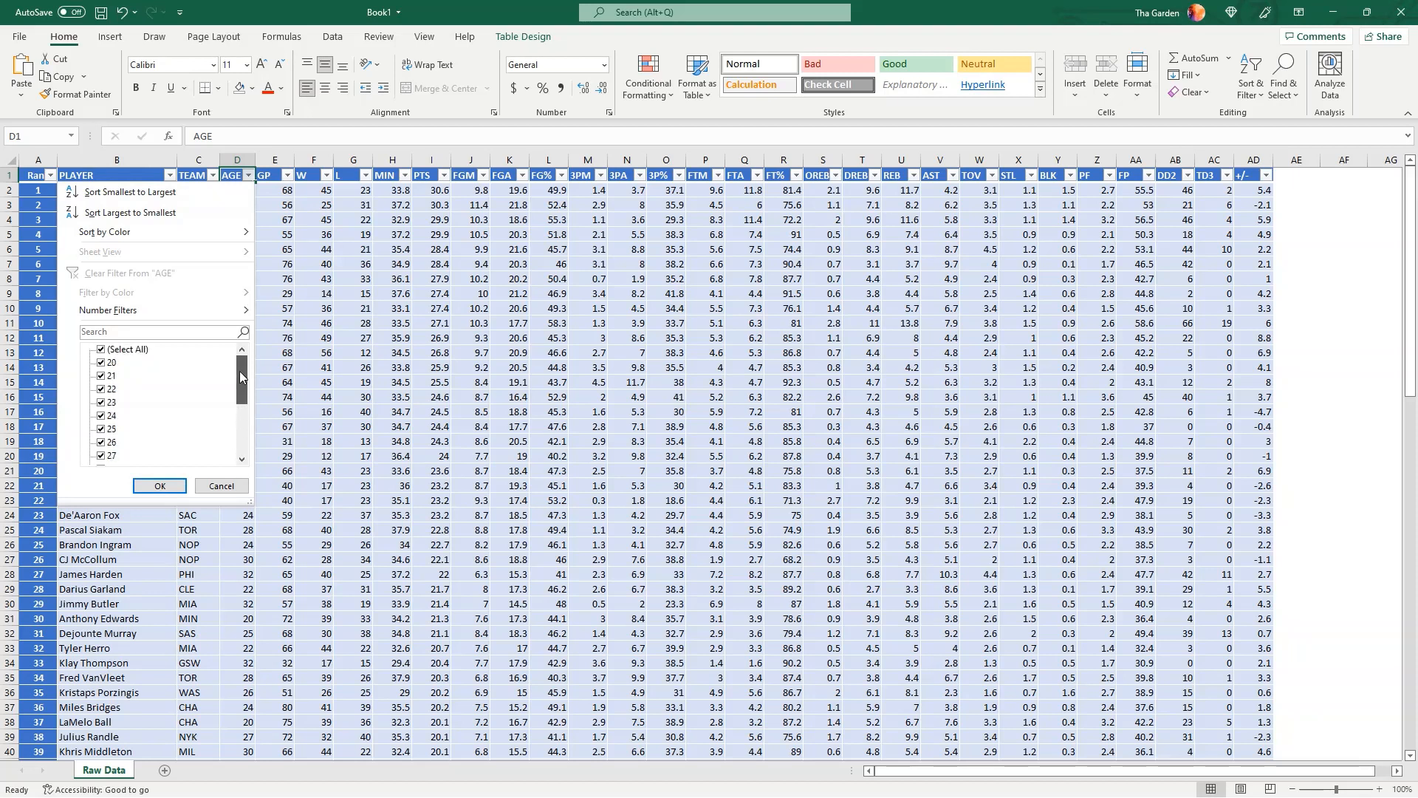
left_click(131, 350)
scroll(235, 455, "down", 3)
left_click(100, 457)
left_click(102, 430)
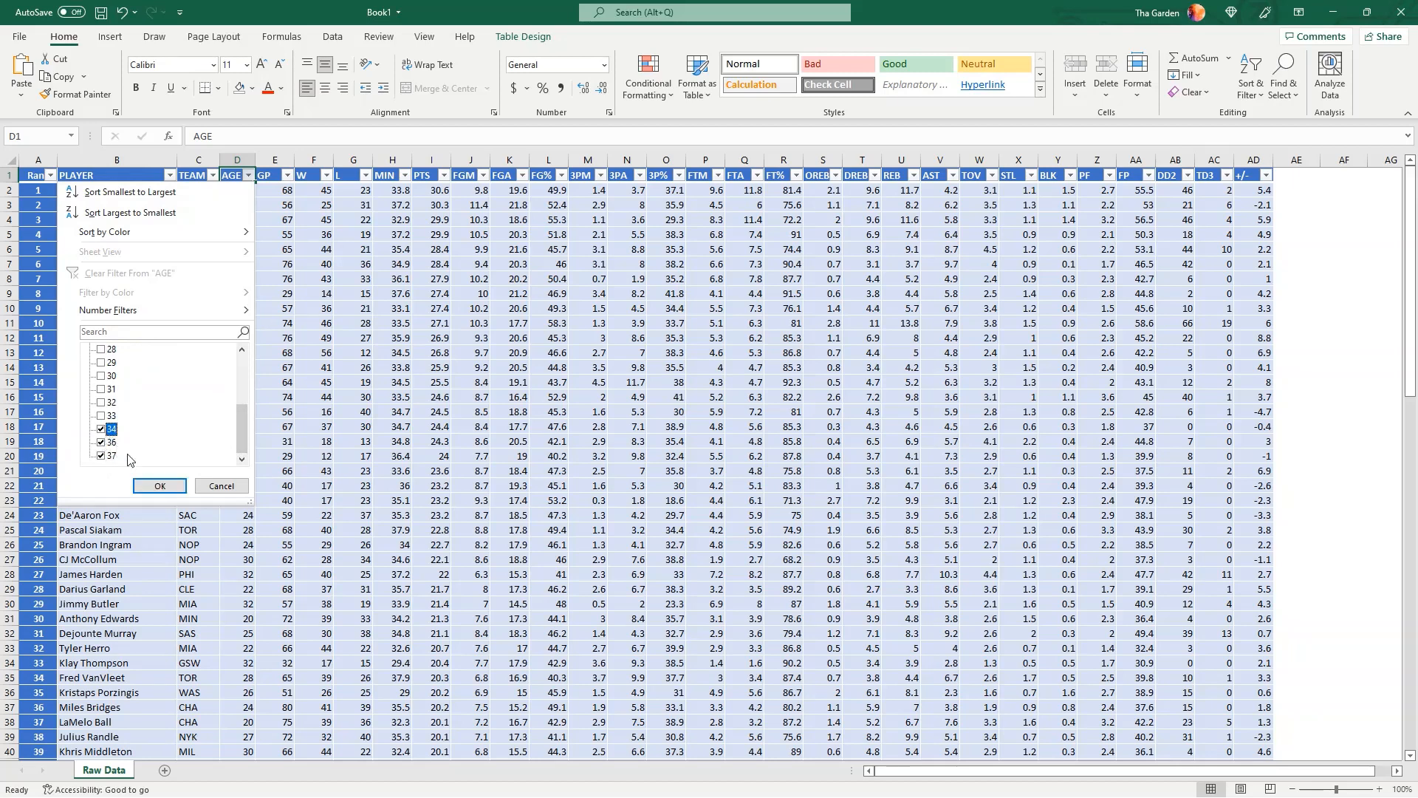
left_click(160, 486)
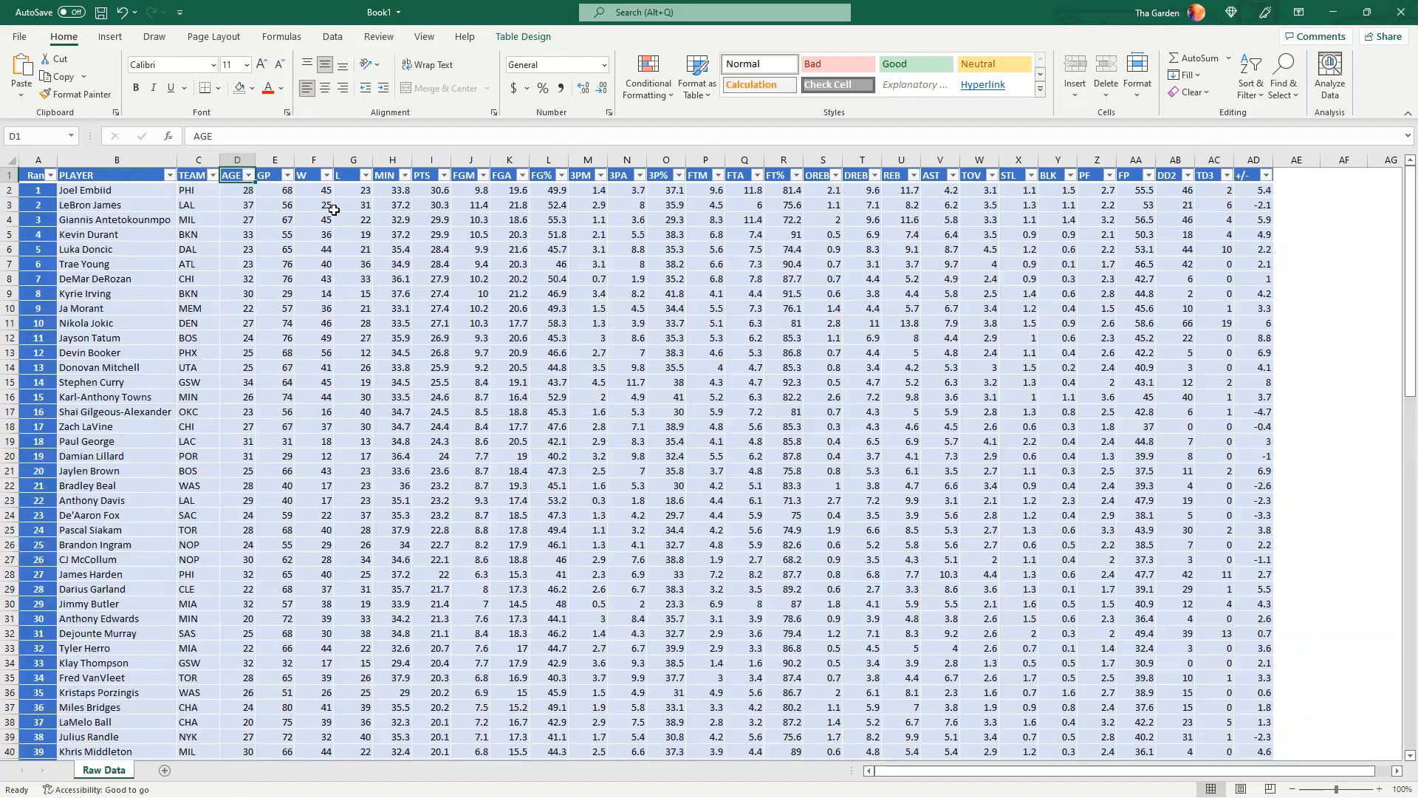
Filter the AGE column to its top 10 items and fill the filtered ages green
left_click(249, 176)
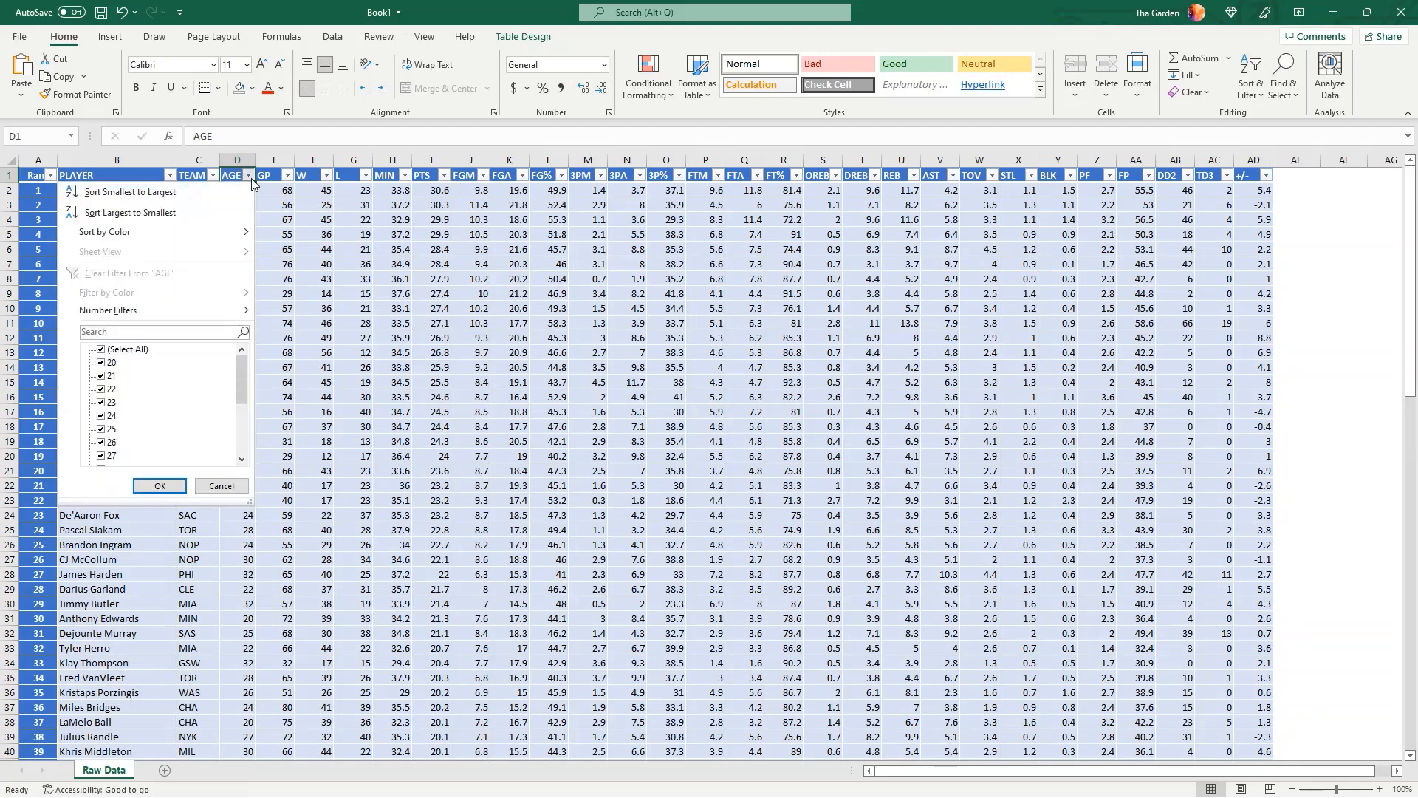
mouse_move(164, 304)
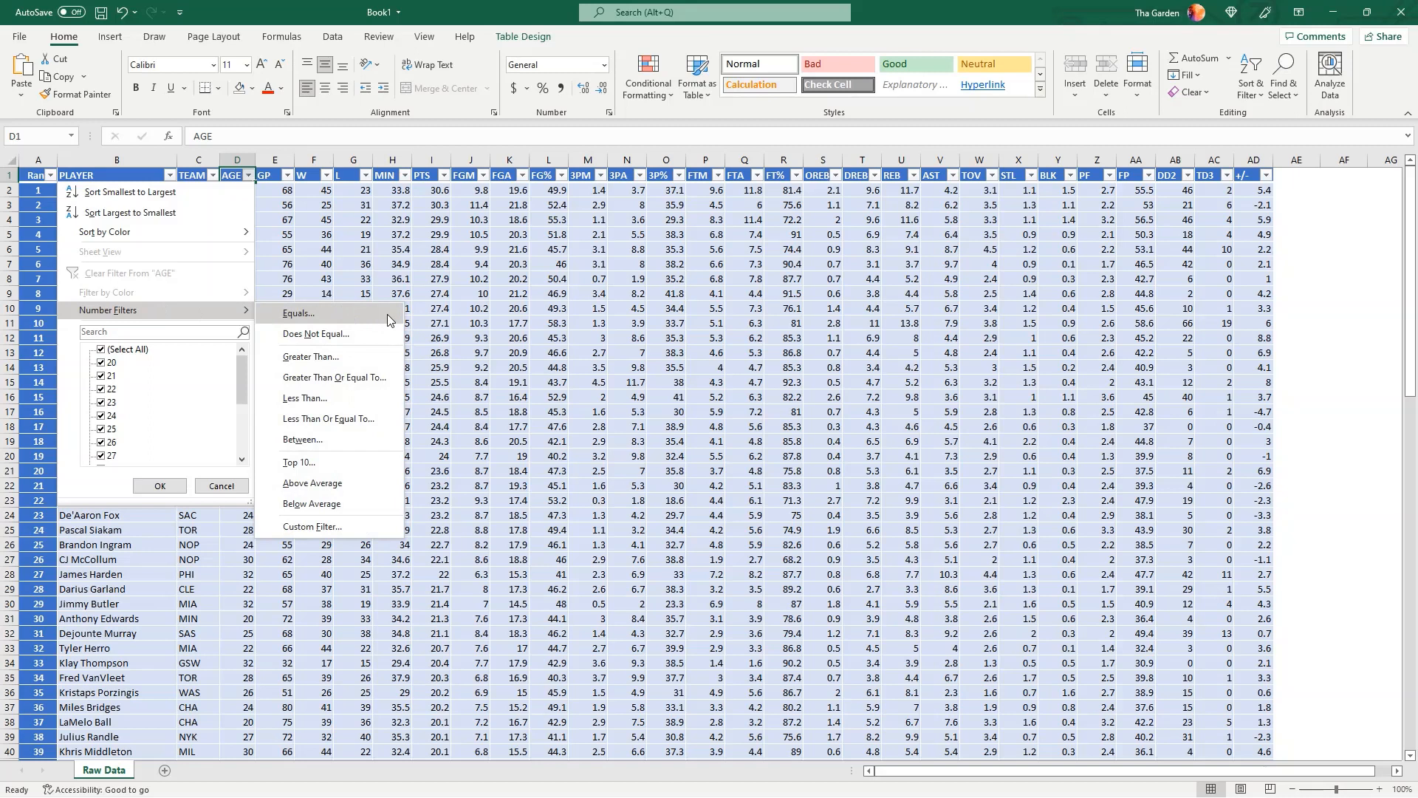
left_click(377, 470)
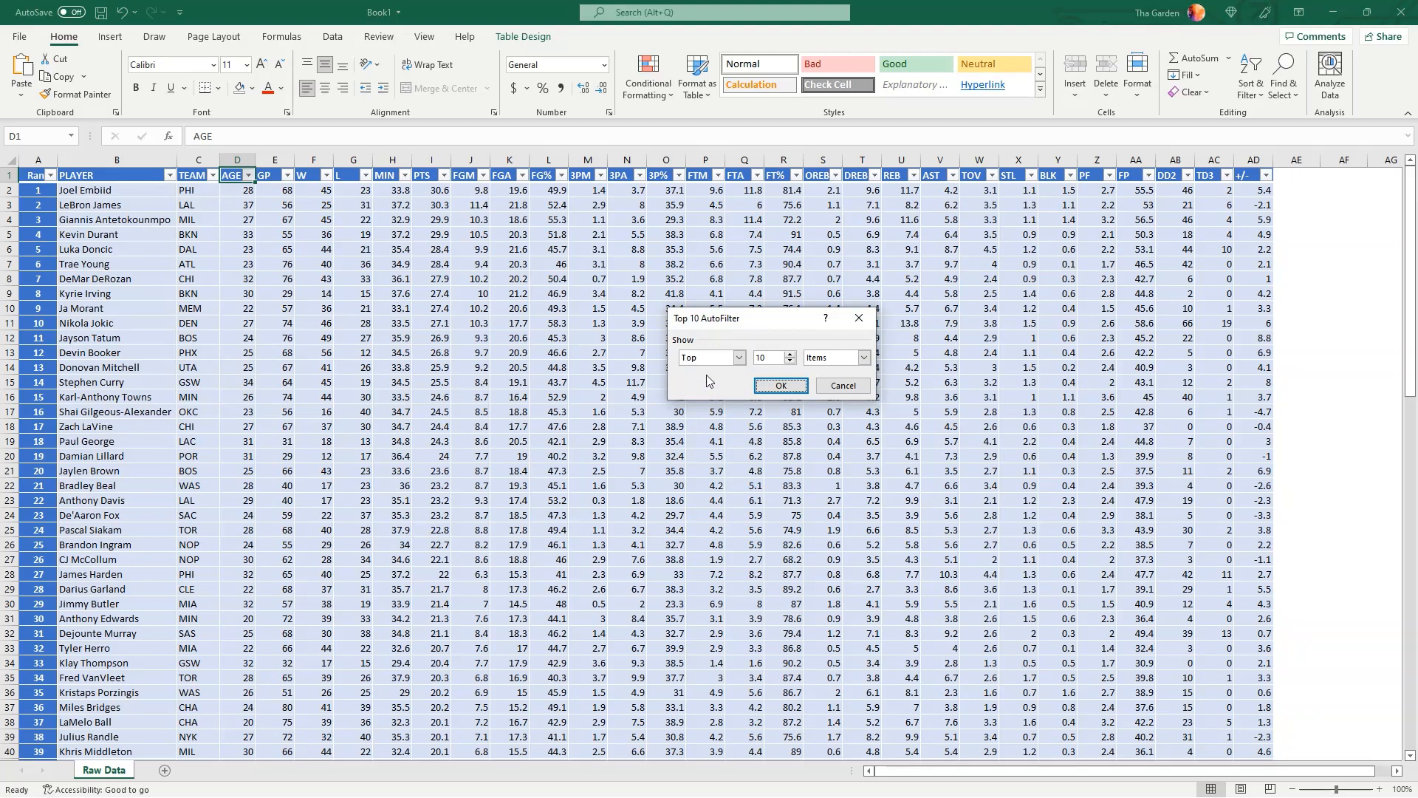
left_click(738, 358)
left_click(737, 360)
left_click(790, 354)
left_click(791, 361)
left_click(864, 358)
left_click(820, 371)
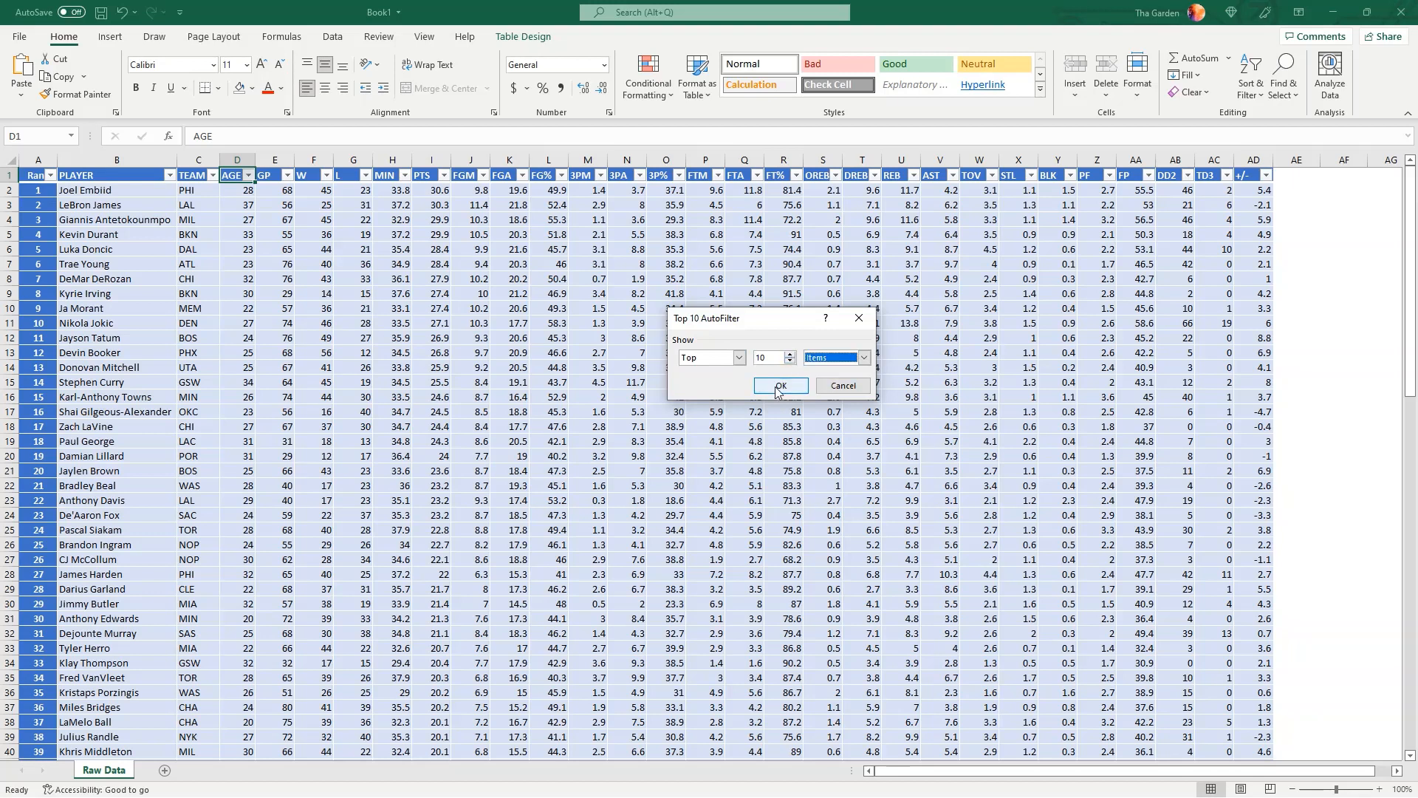
left_click(780, 387)
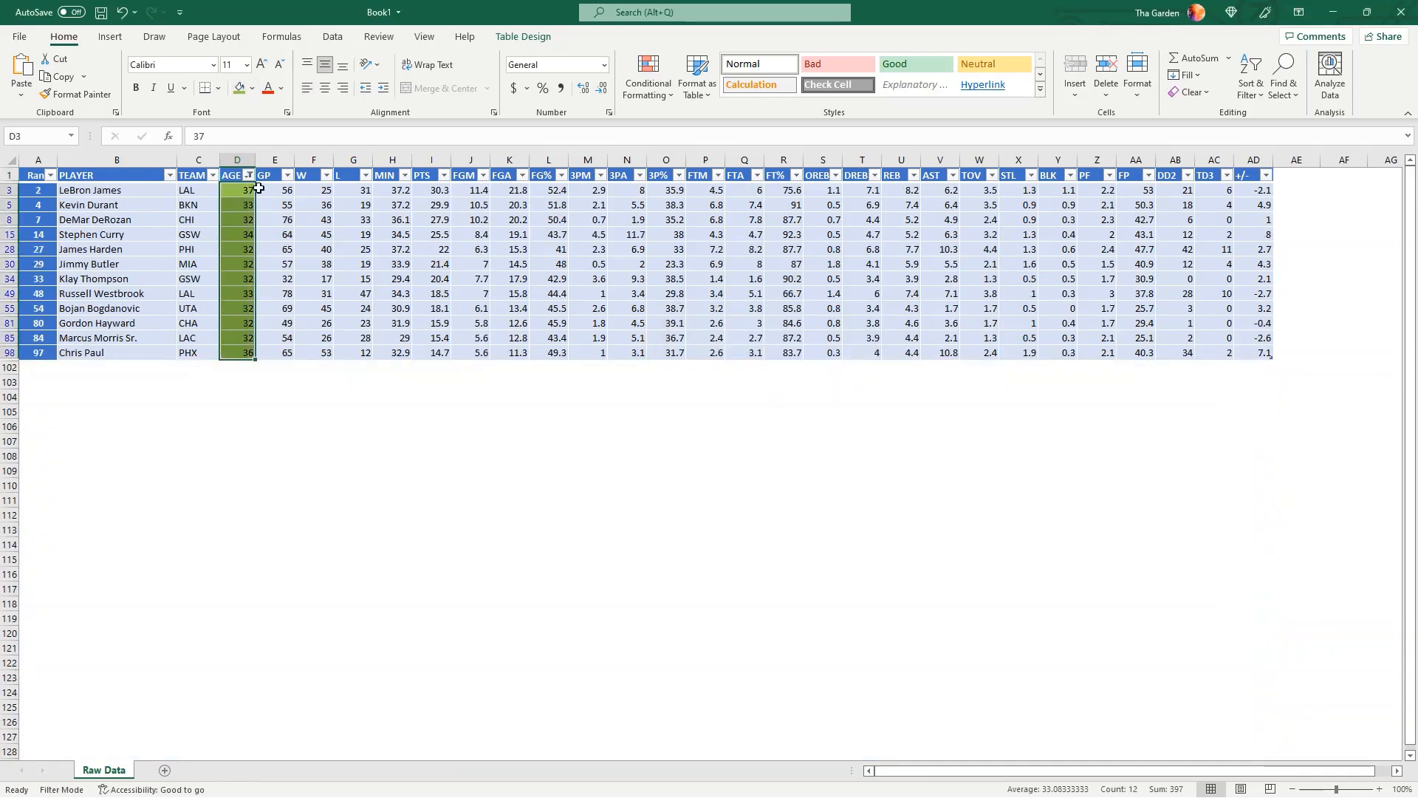
Reselect all values in the AGE filter so every player is shown again
left_click(249, 178)
left_click(122, 349)
left_click(157, 485)
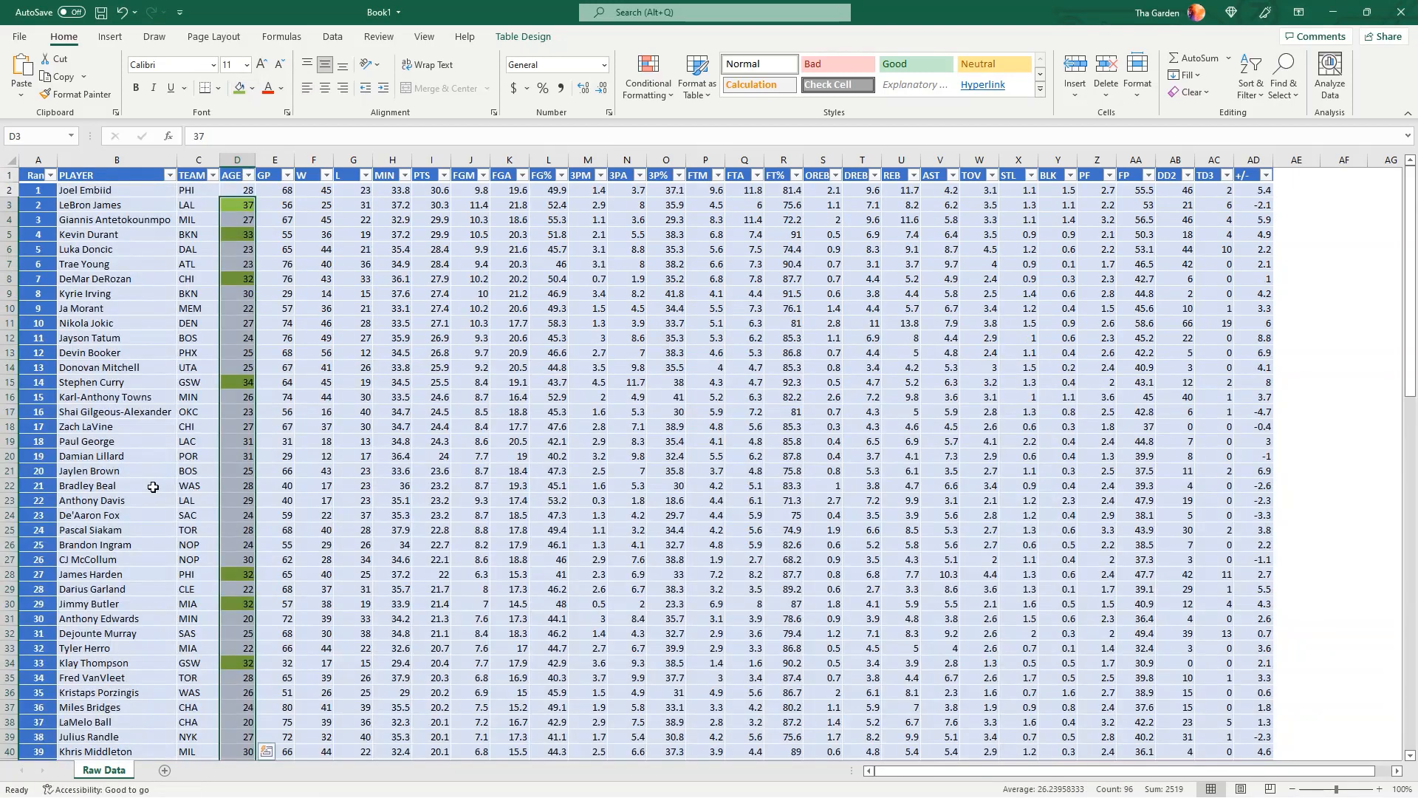
Filter the AGE column to its bottom 10 items and fill the filtered ages yellow
left_click(249, 175)
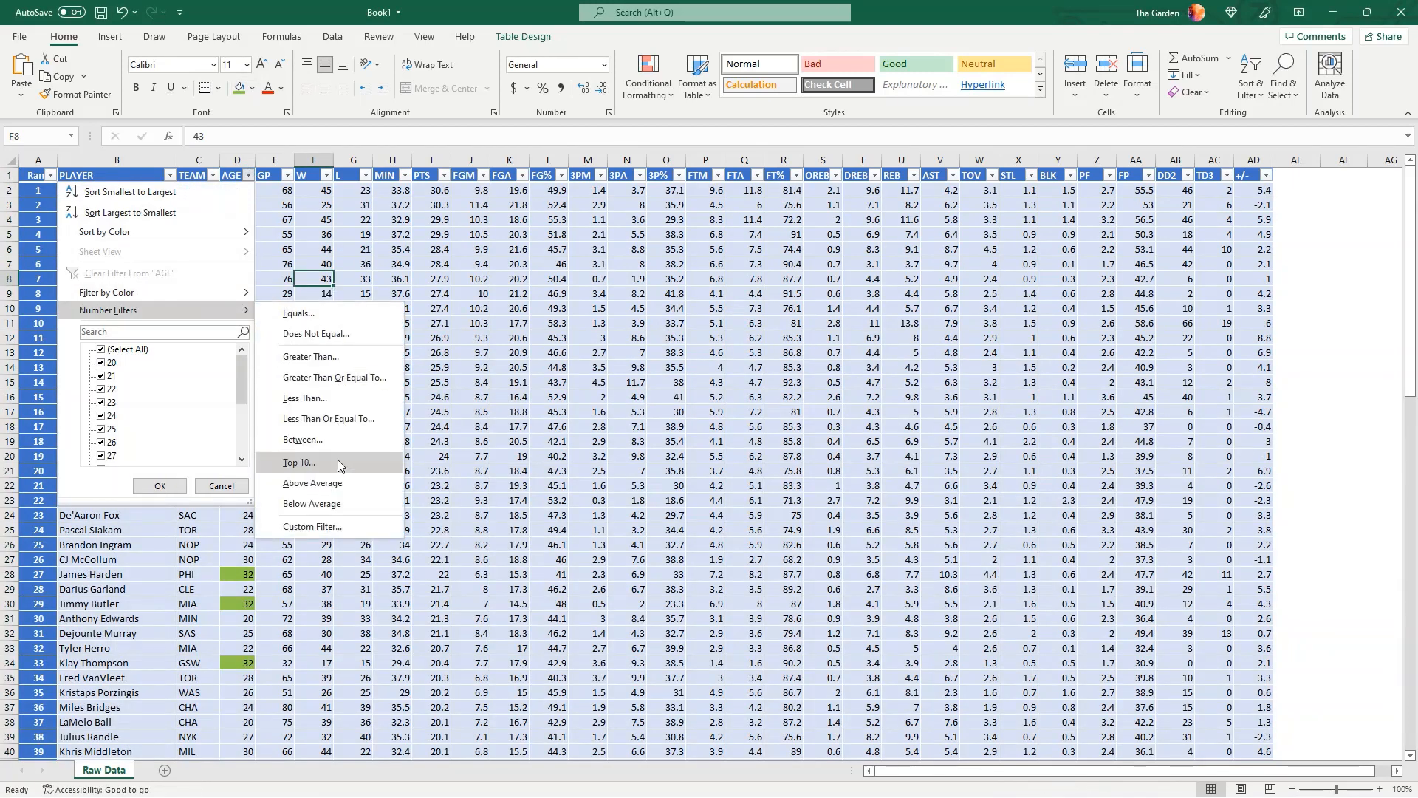
left_click(338, 464)
left_click(738, 358)
left_click(733, 380)
left_click(780, 385)
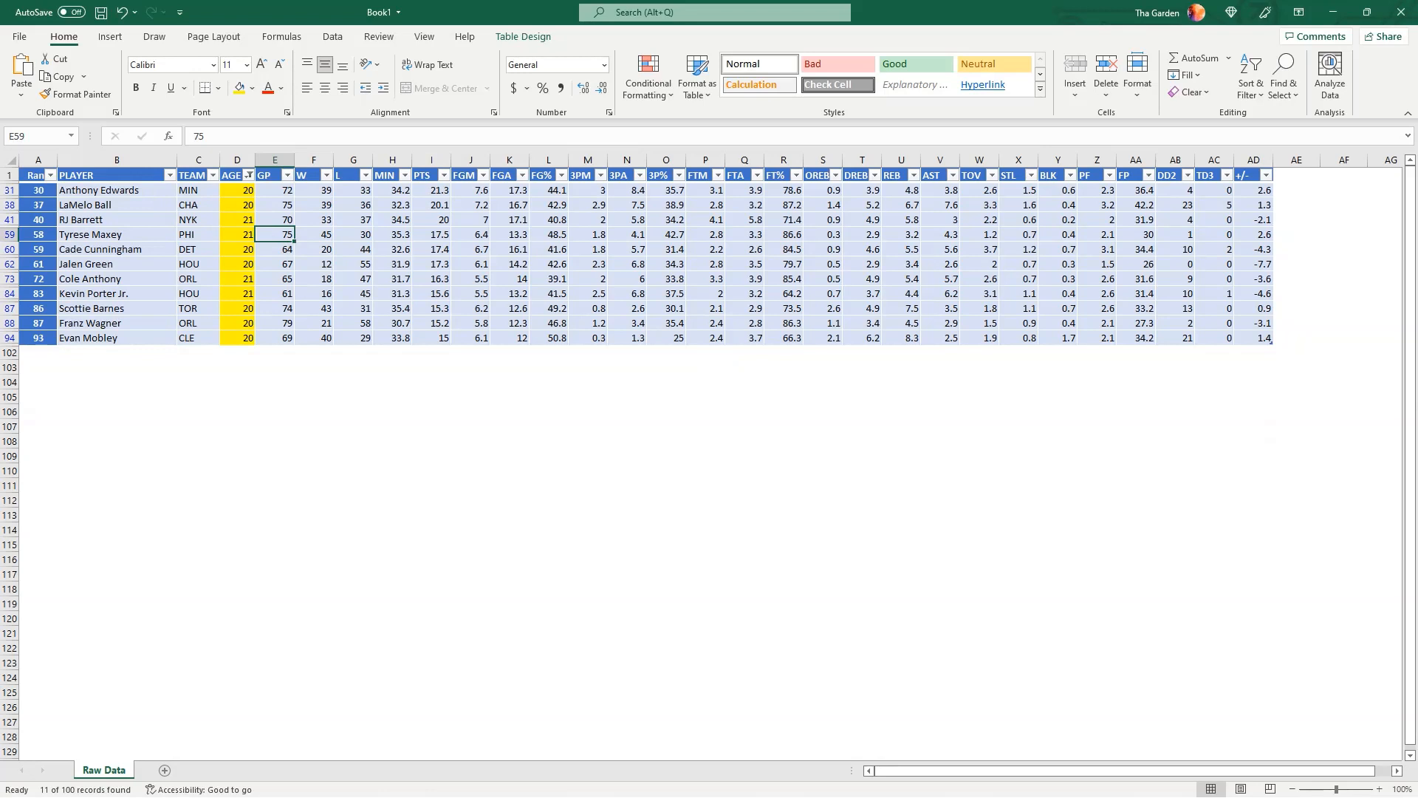
left_click(9, 190)
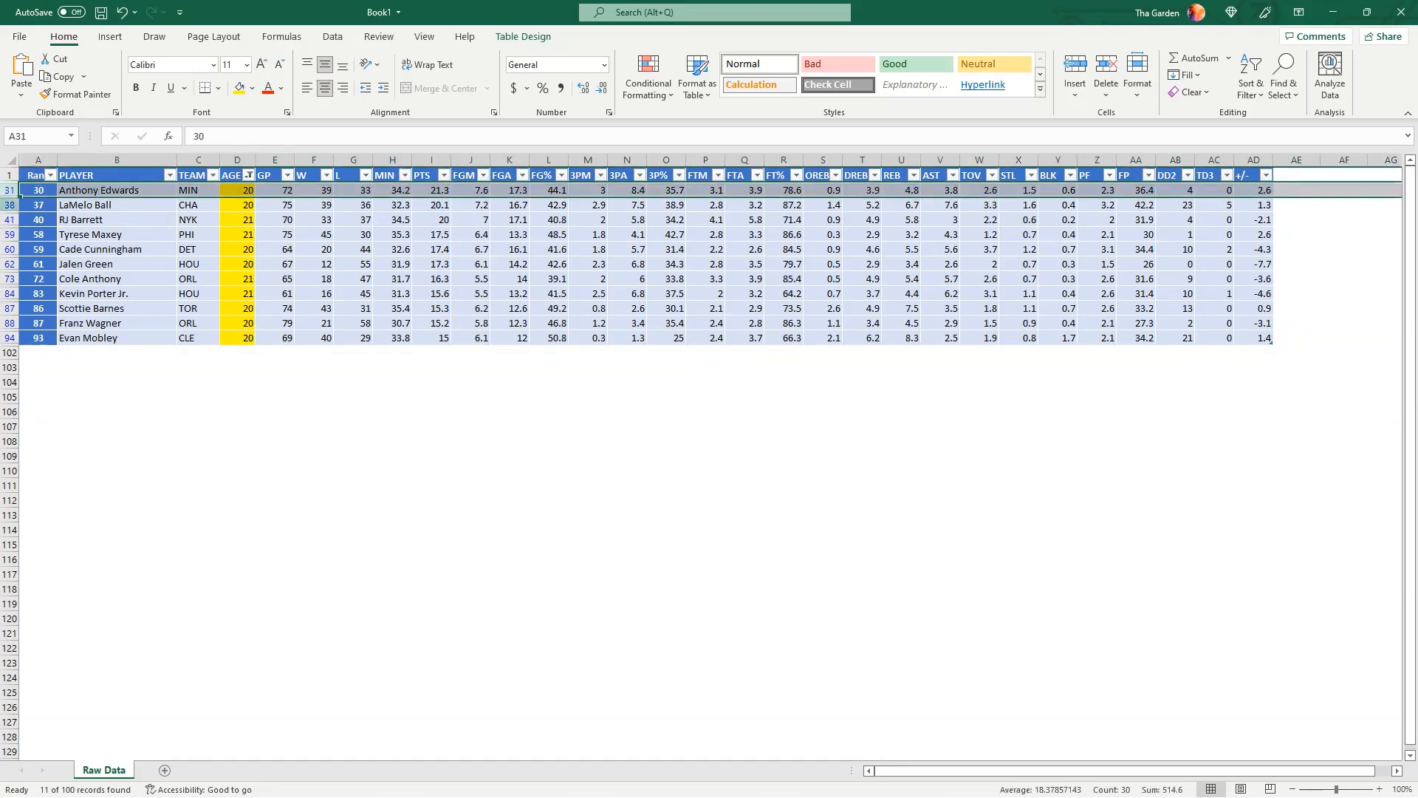
left_click(9, 205, "ctrl")
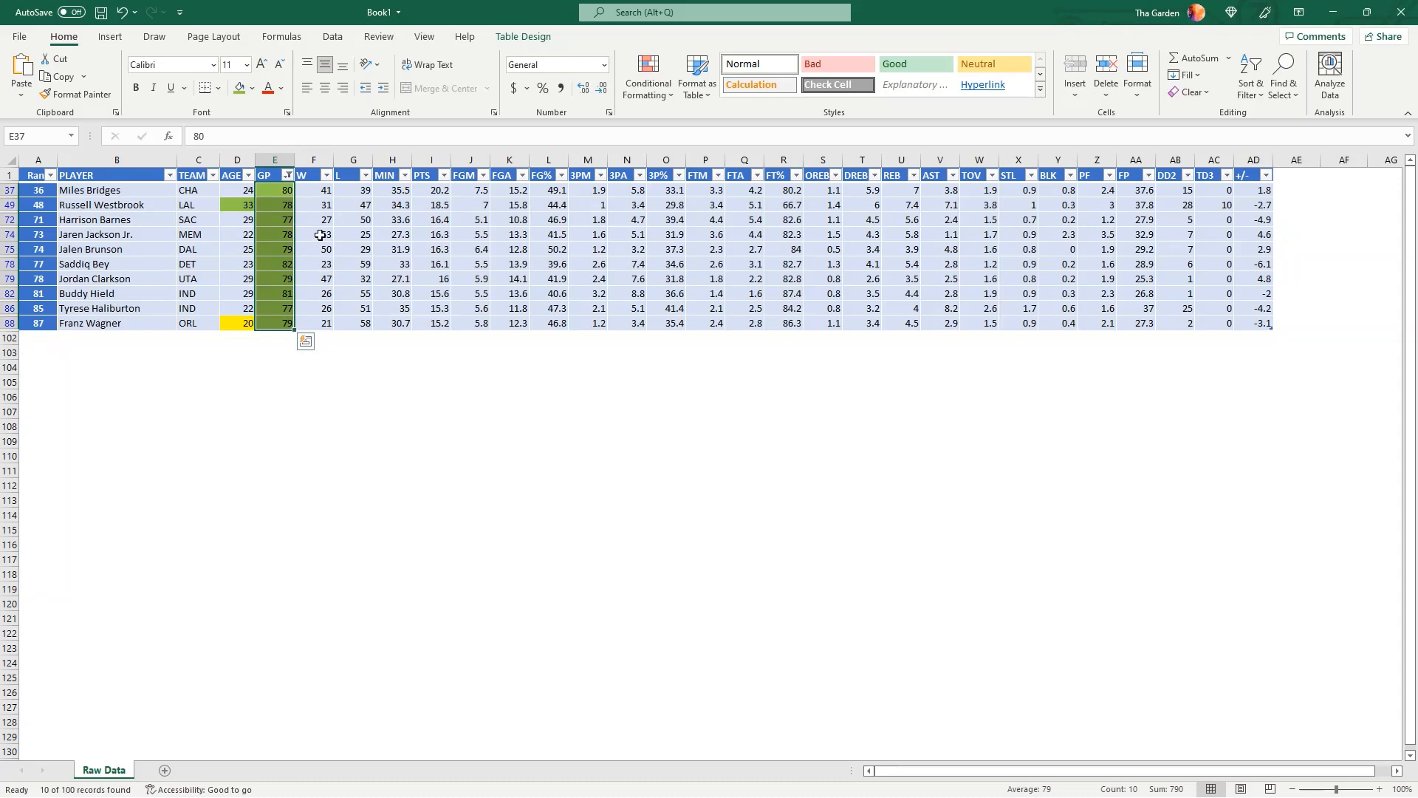
left_click(320, 235)
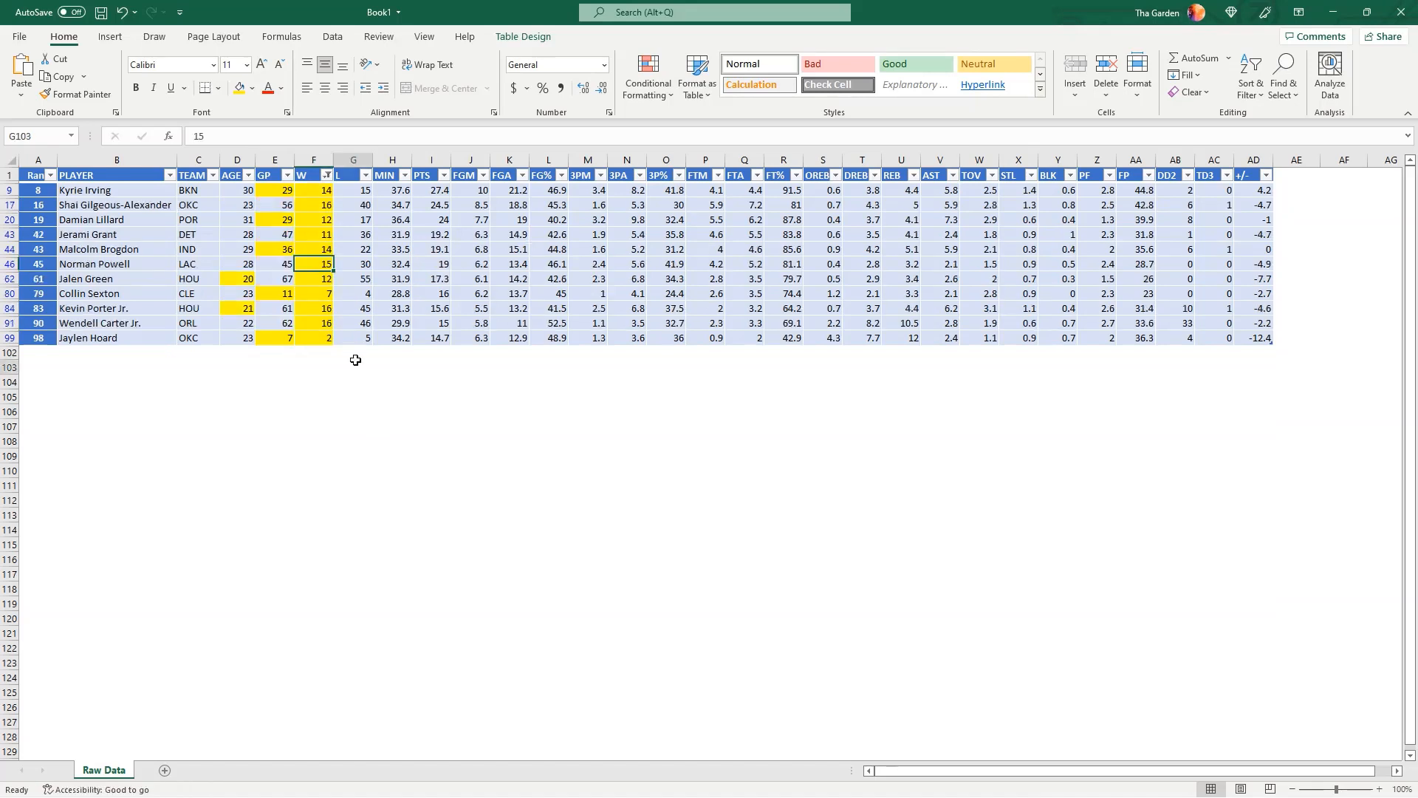
left_click(356, 362)
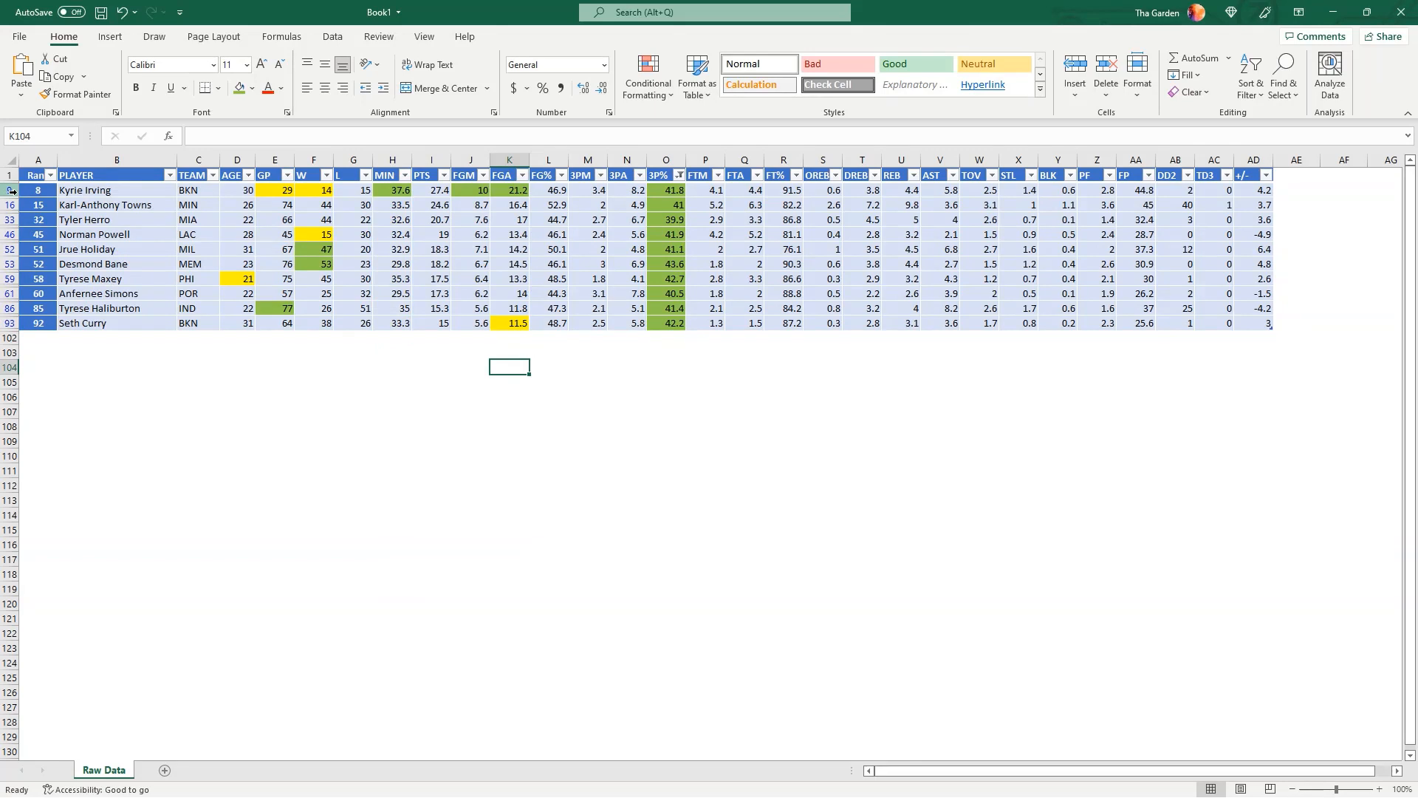
left_click(10, 191)
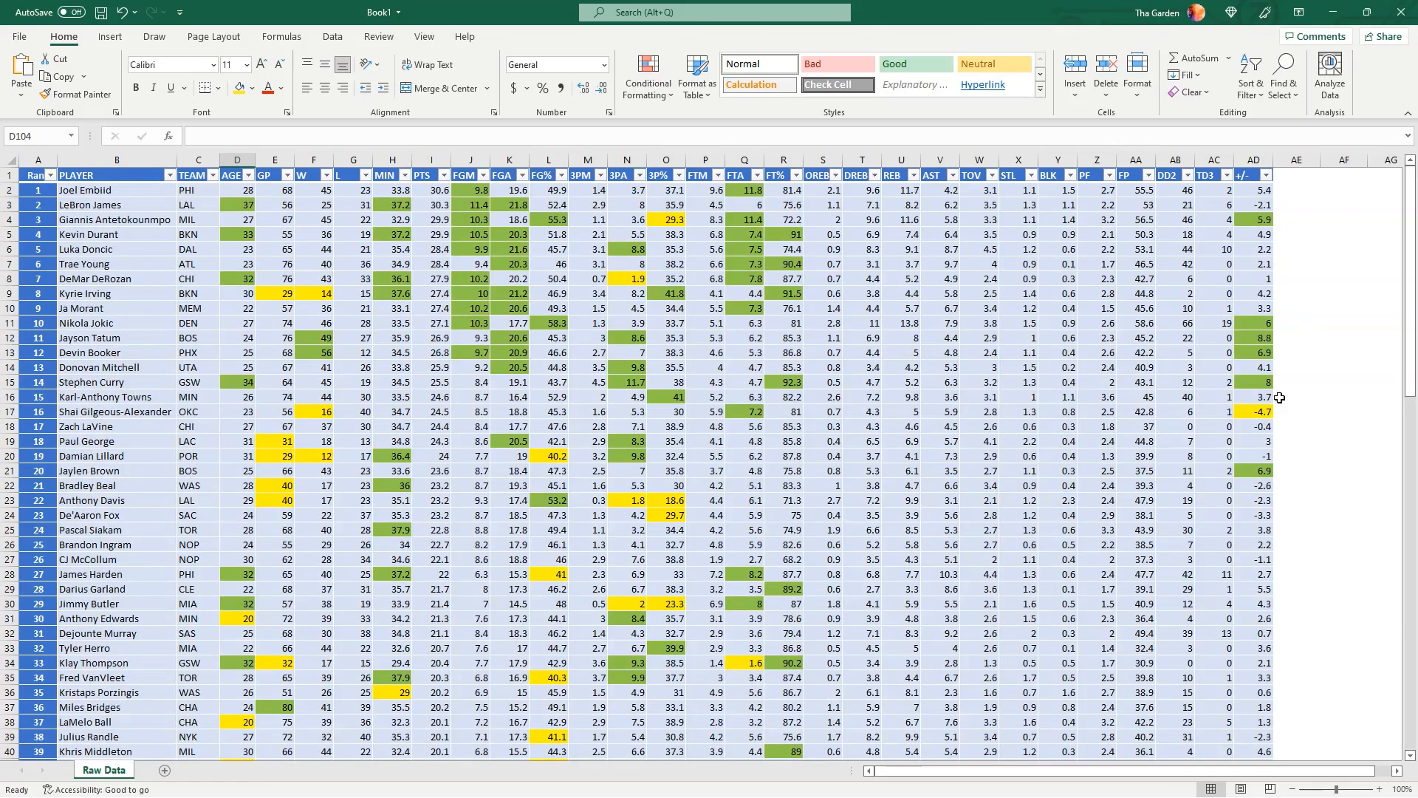
left_click(1301, 368)
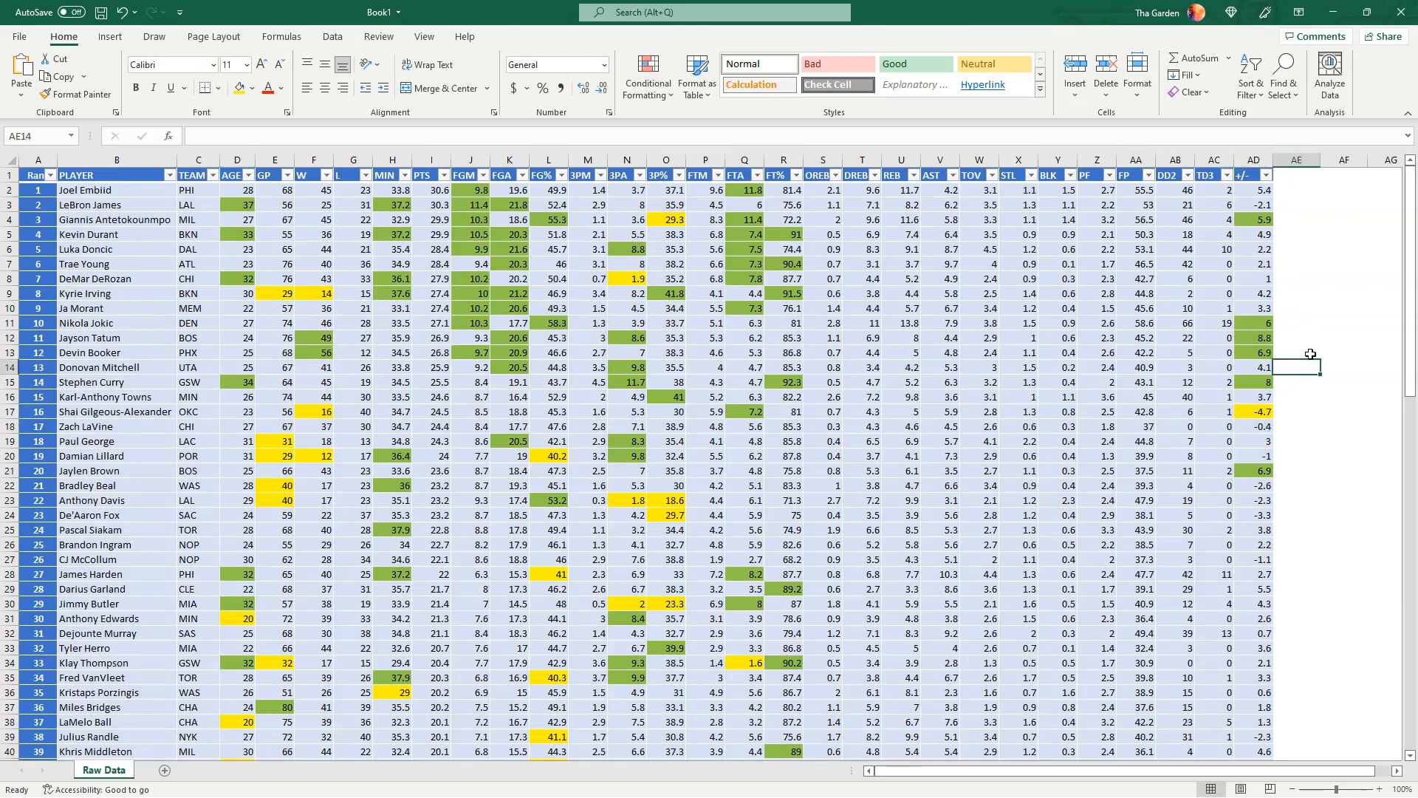